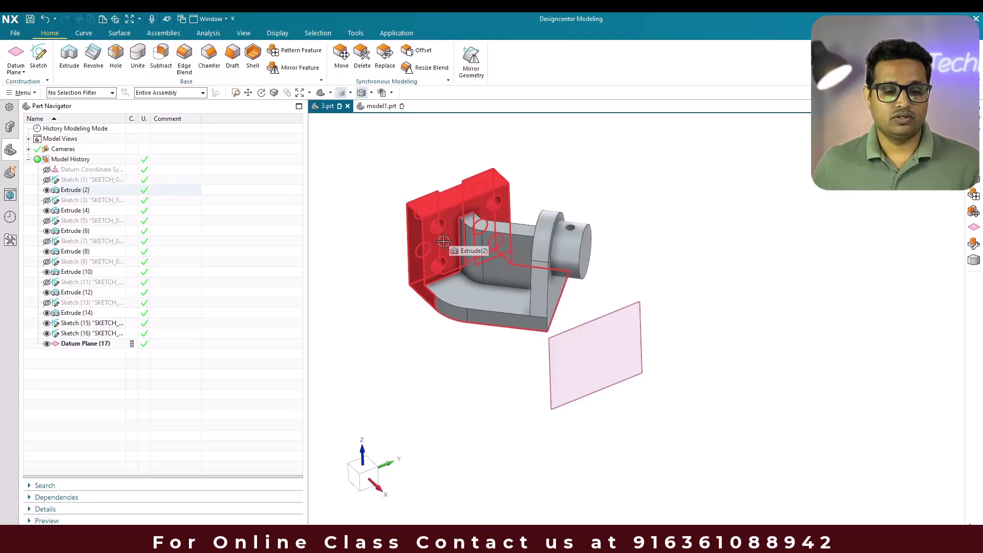
# - Create a sketch on the datum plane standing in front of the bracket
pyautogui.click(42, 50)
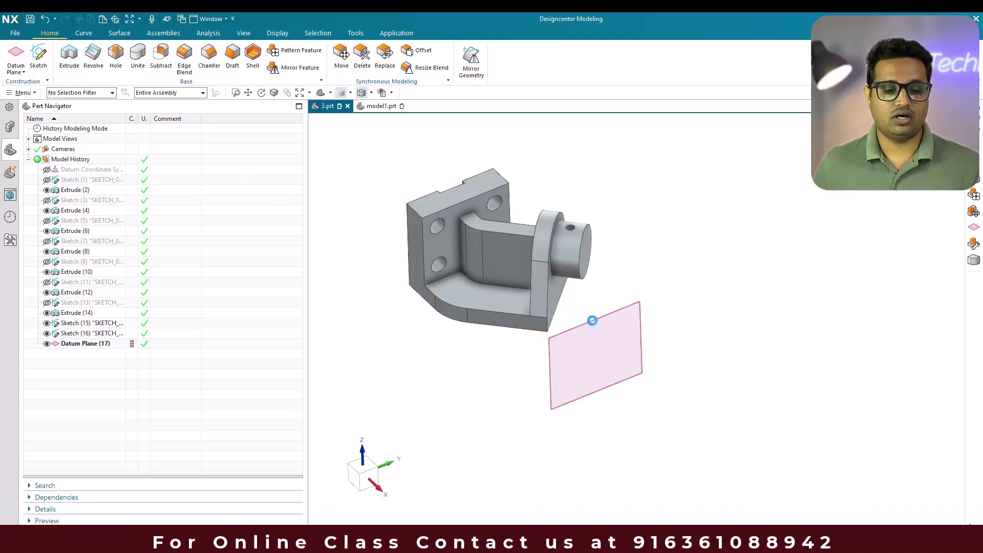
pyautogui.click(592, 321)
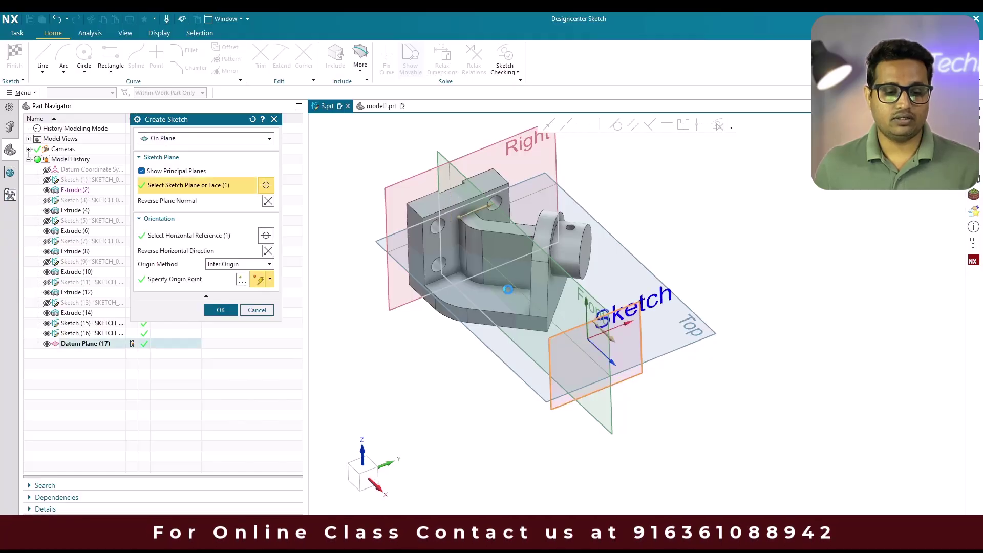
pyautogui.middleClick(508, 290)
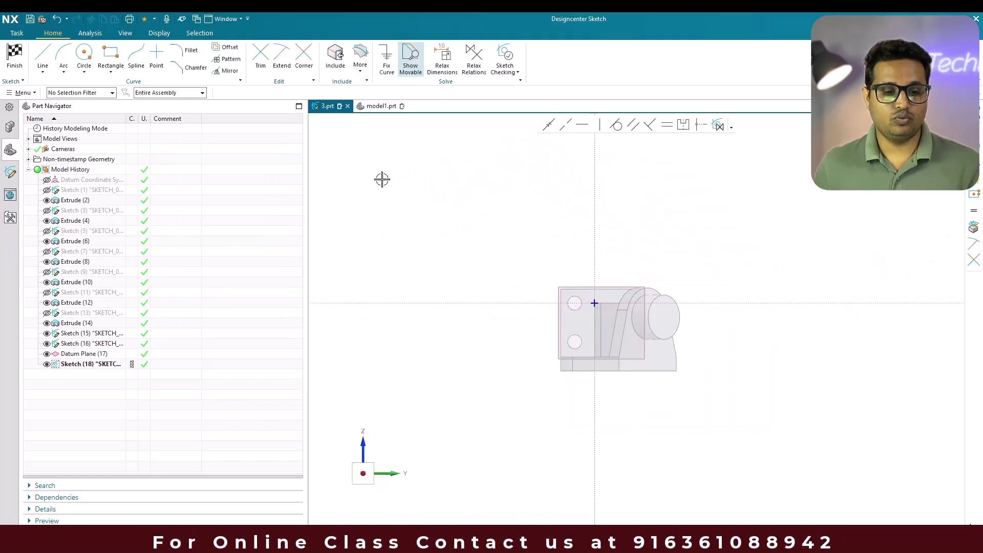
# - Select the four outline edges of the back plate's front face for Project Curve onto the sketch plane
pyautogui.scroll(2, 382, 174)
pyautogui.scroll(-4, 505, 275)
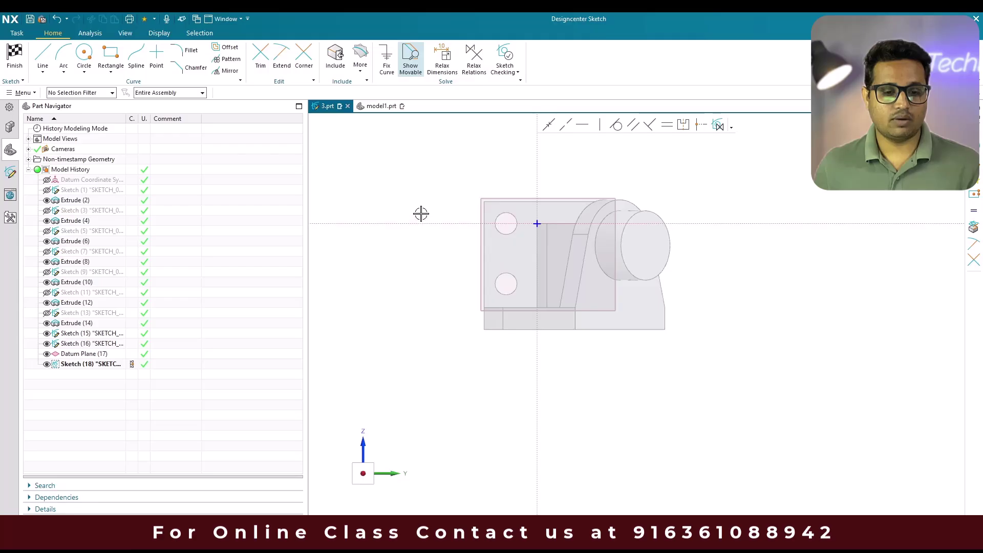
pyautogui.scroll(-1, 415, 189)
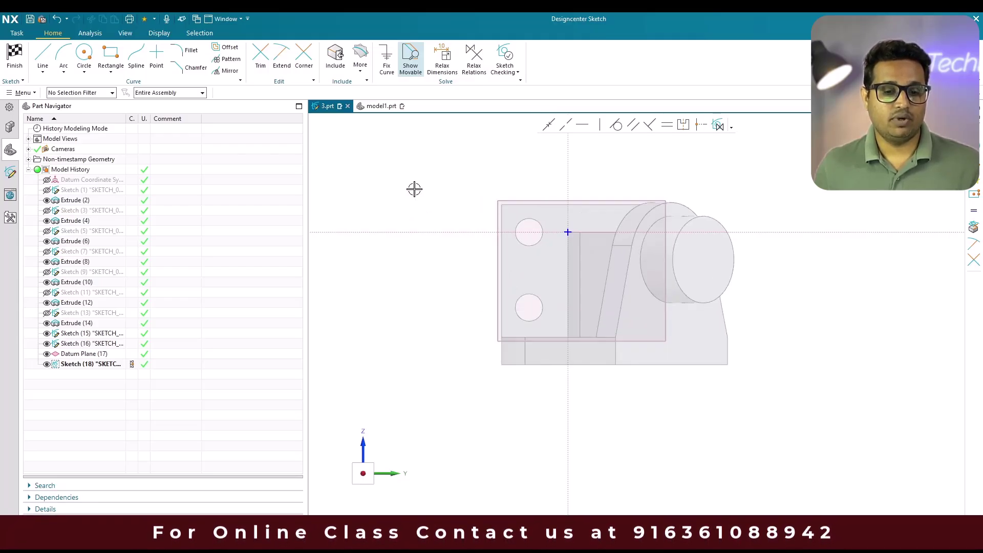
pyautogui.moveTo(414, 189); pyautogui.dragTo(424, 206, button='middle')
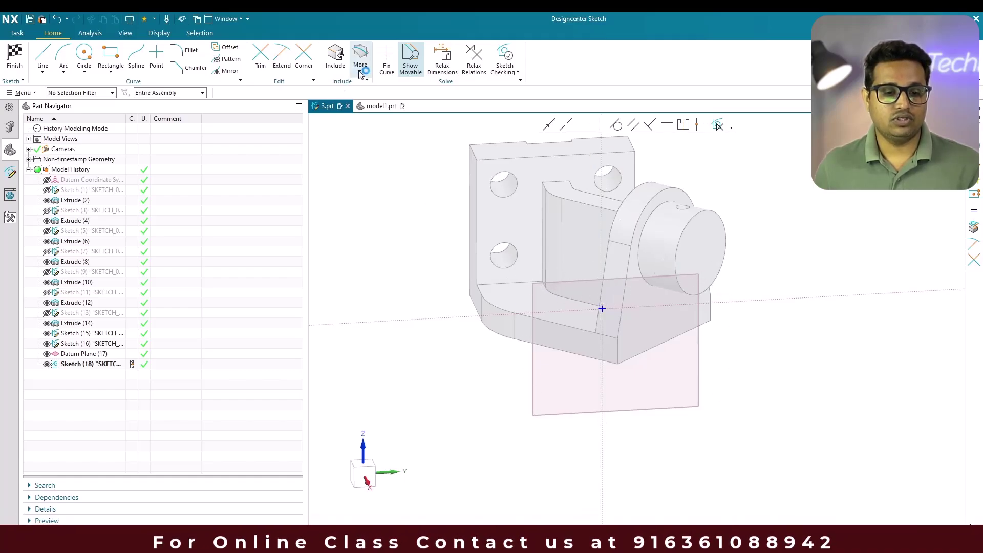
pyautogui.click(381, 94)
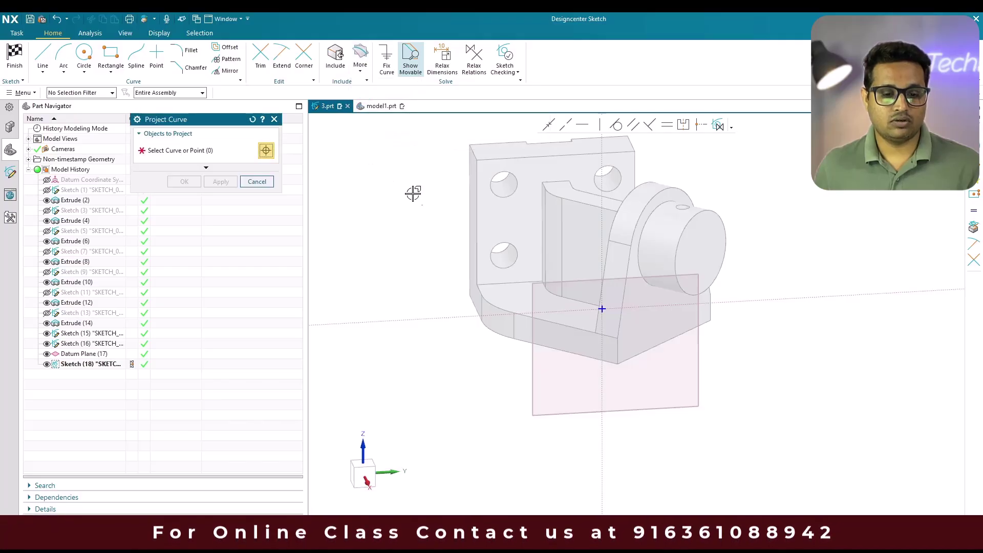
pyautogui.click(484, 160)
pyautogui.click(477, 188)
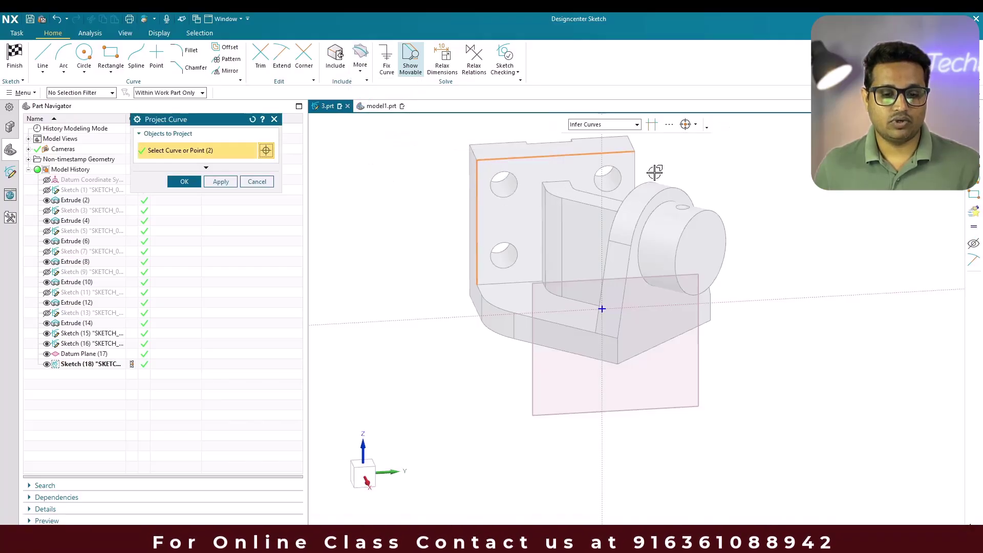
pyautogui.click(640, 171)
pyautogui.click(528, 280)
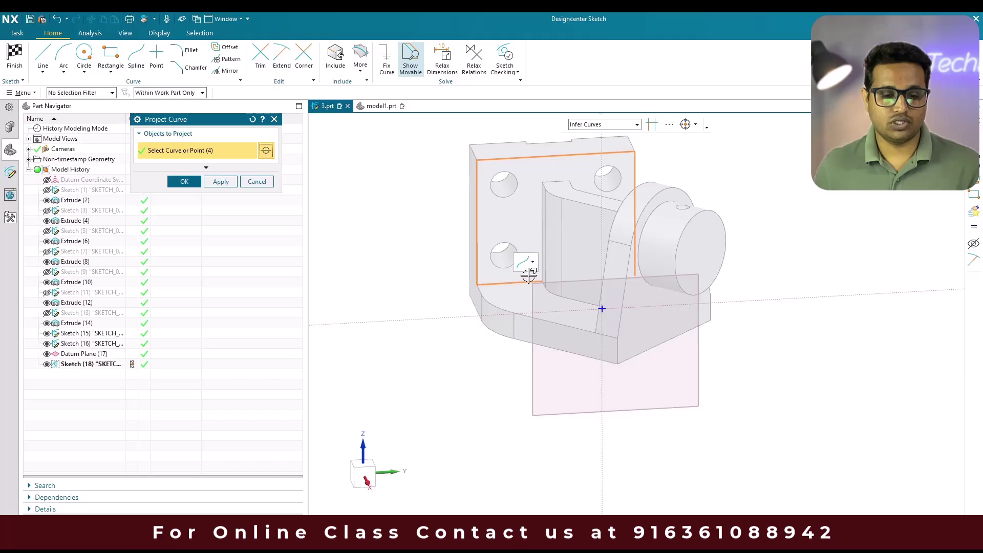
# - Add the circular edges of the back plate's four holes and project all selected edges onto the sketch plane
pyautogui.click(515, 250)
pyautogui.click(517, 188)
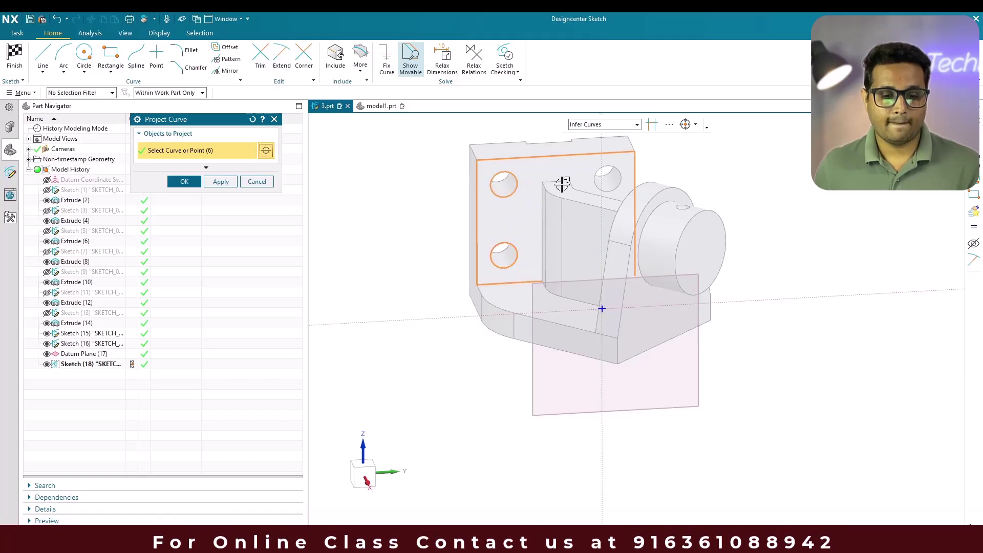
pyautogui.click(600, 175)
pyautogui.moveTo(599, 176); pyautogui.dragTo(579, 208, button='middle')
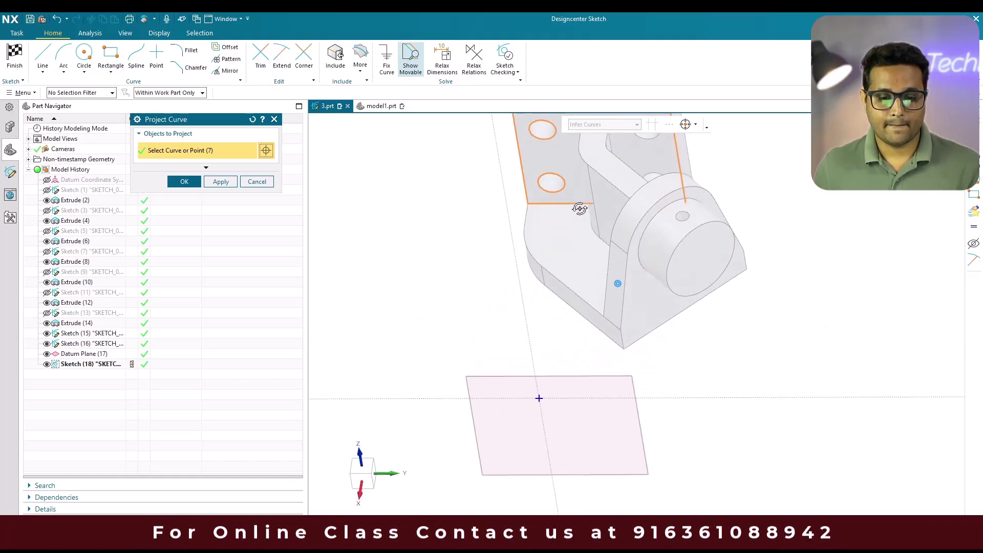
pyautogui.scroll(3, 654, 174)
pyautogui.click(654, 172)
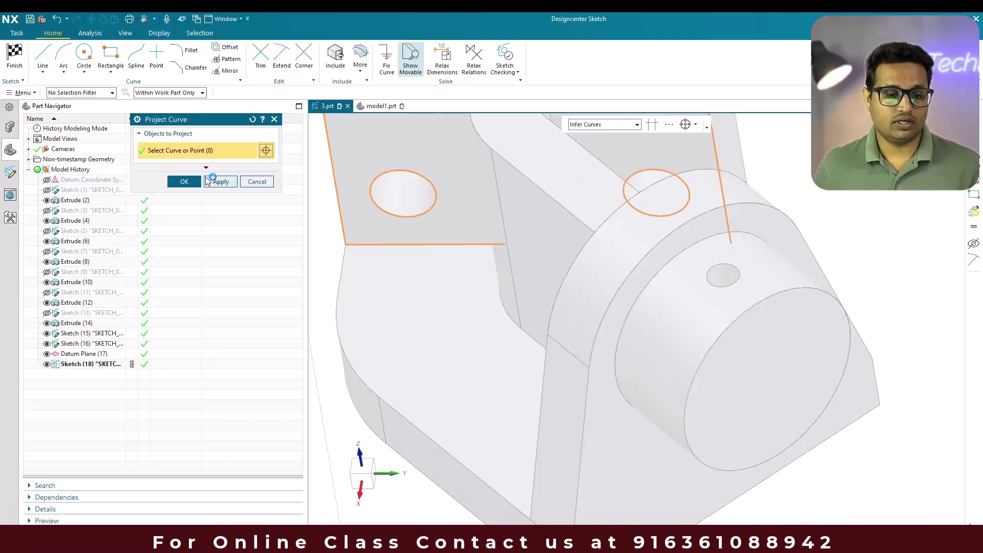
pyautogui.click(180, 186)
# - Examine the projected outline and hole circles against the back plate, facing the sketch plane and from an angle
pyautogui.scroll(-7, 569, 210)
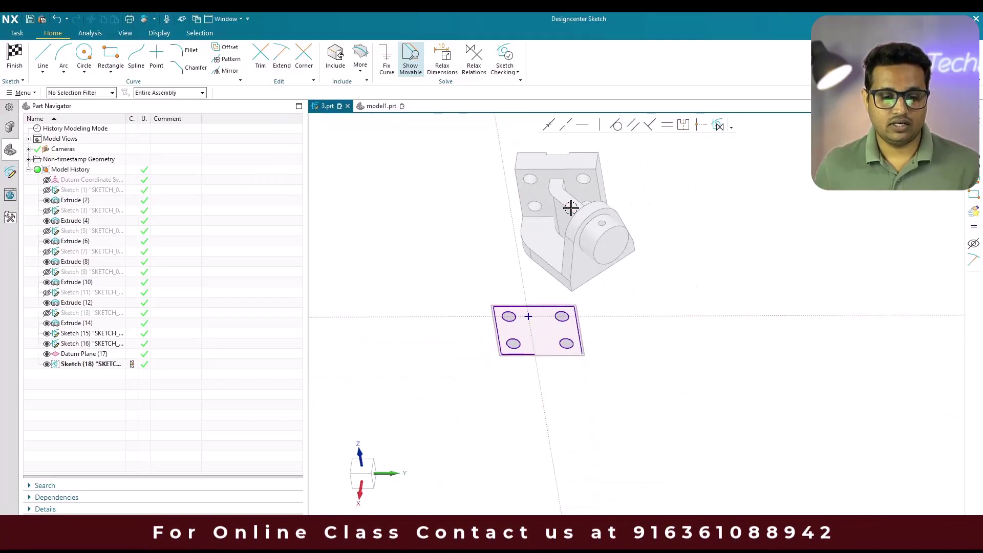
pyautogui.moveTo(674, 209); pyautogui.dragTo(700, 187, button='middle')
pyautogui.press('F8')
pyautogui.scroll(5, 505, 239)
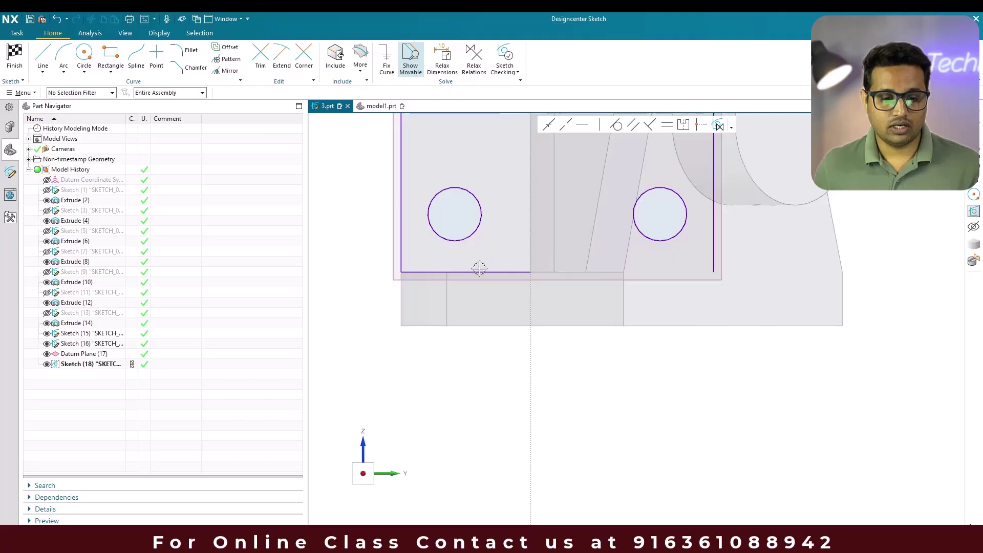
pyautogui.scroll(-3, 641, 364)
pyautogui.scroll(2, 640, 364)
pyautogui.scroll(-2, 484, 364)
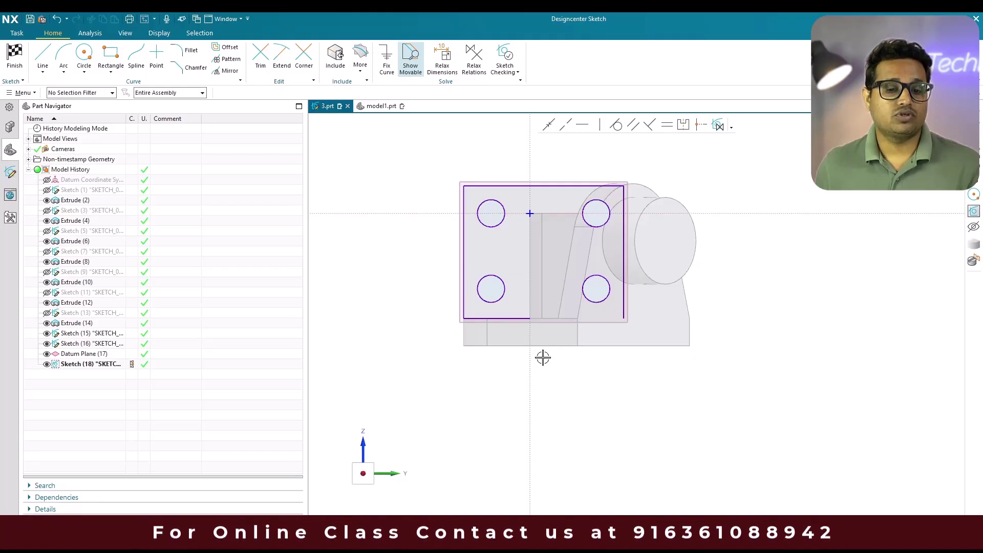
pyautogui.moveTo(543, 358); pyautogui.dragTo(556, 377, button='middle')
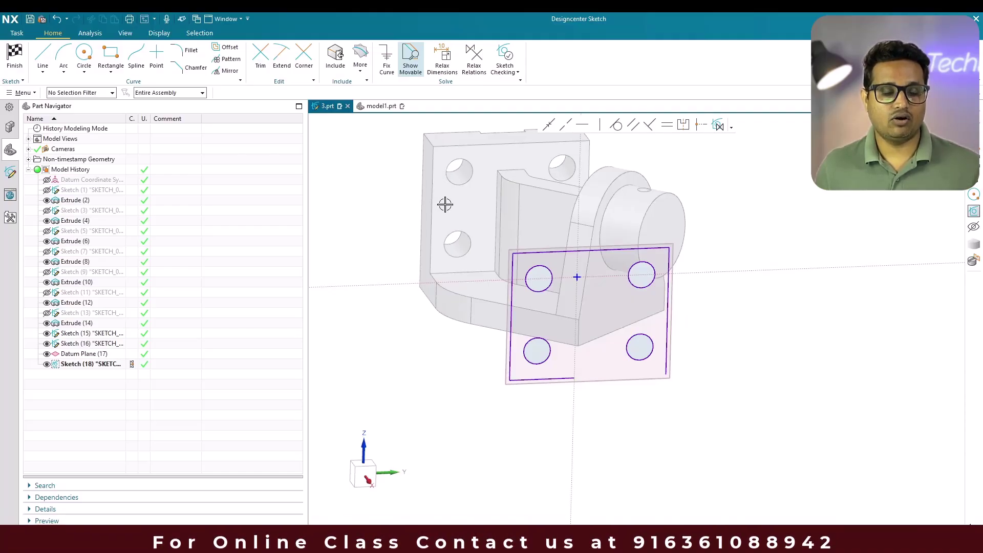
# - Project the bottom front edge of the upright support onto the sketch plane with the Associative option turned off
pyautogui.click(362, 67)
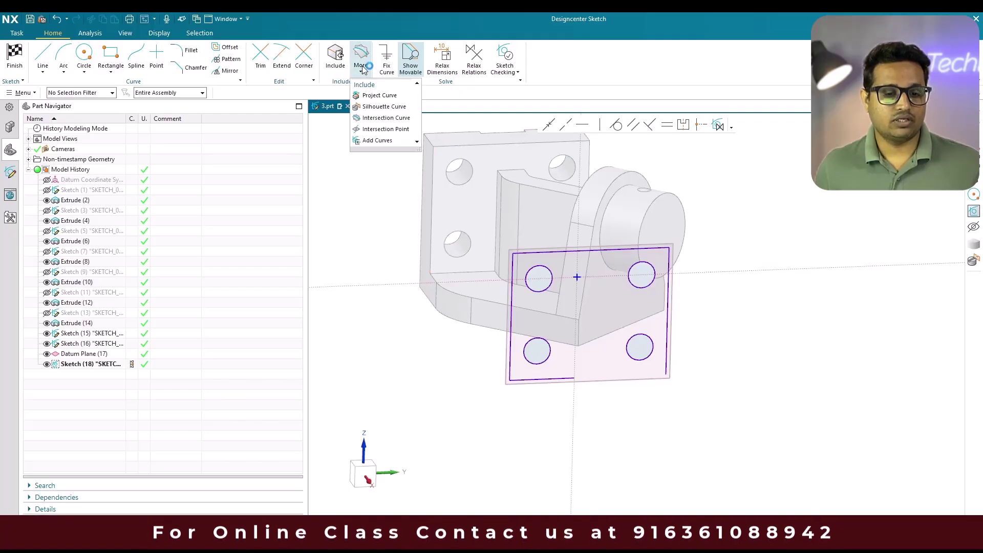
pyautogui.click(379, 96)
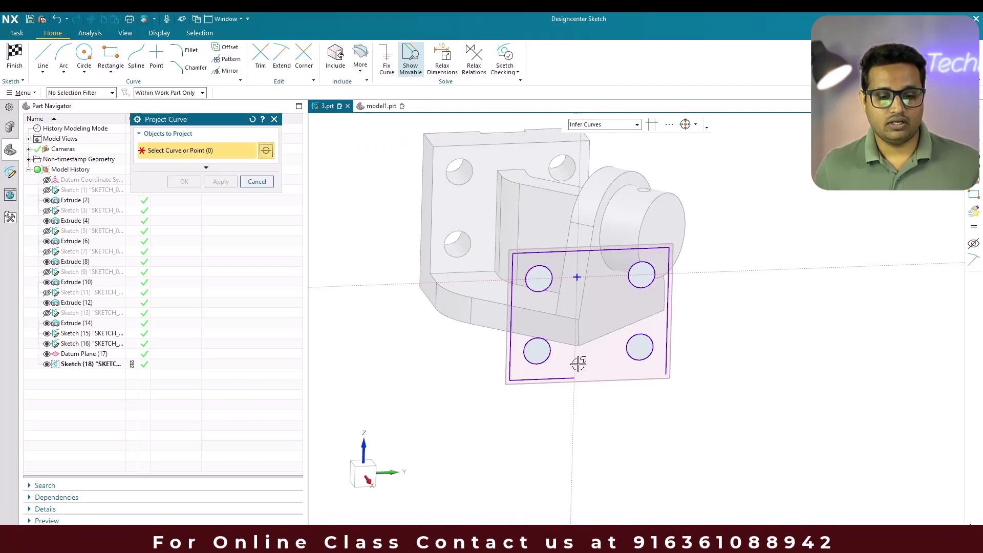
pyautogui.click(610, 336)
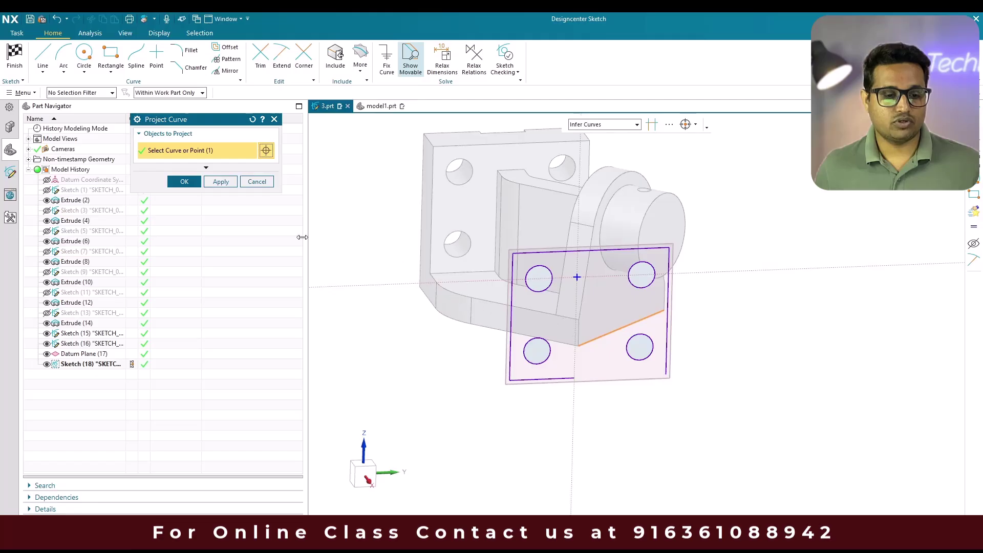
pyautogui.click(210, 169)
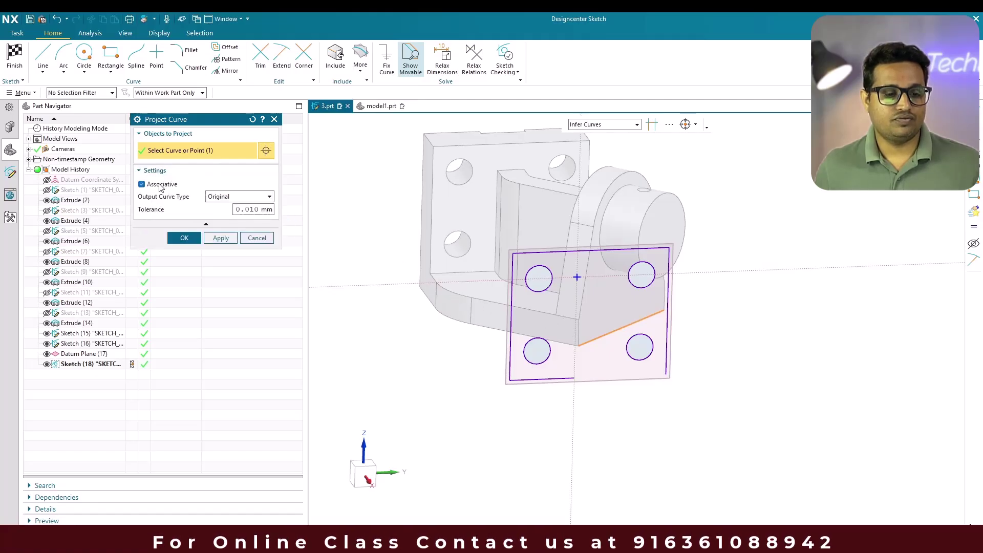
pyautogui.click(184, 238)
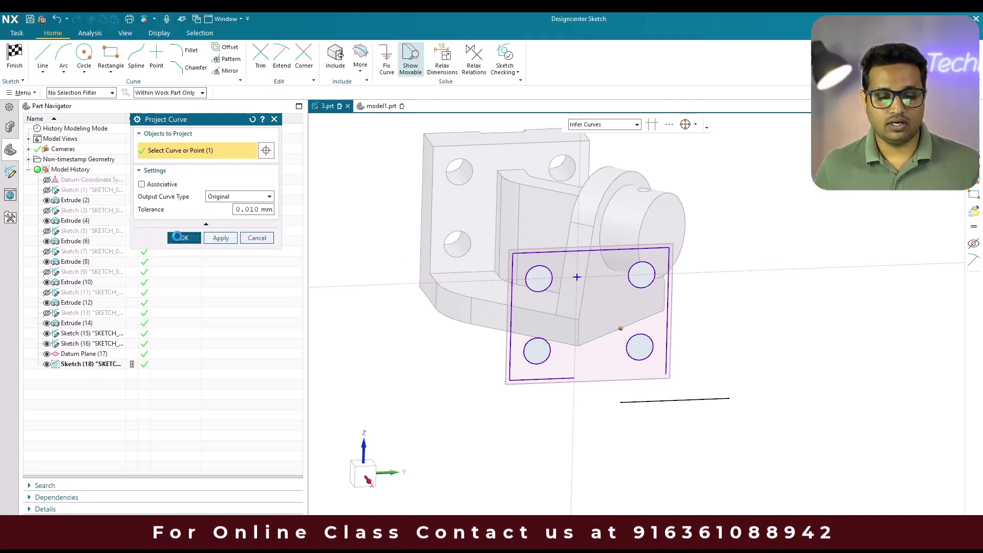
# - Stretch the non-associative projected bottom line by moving its outer endpoint well beyond the support
pyautogui.press('F8')
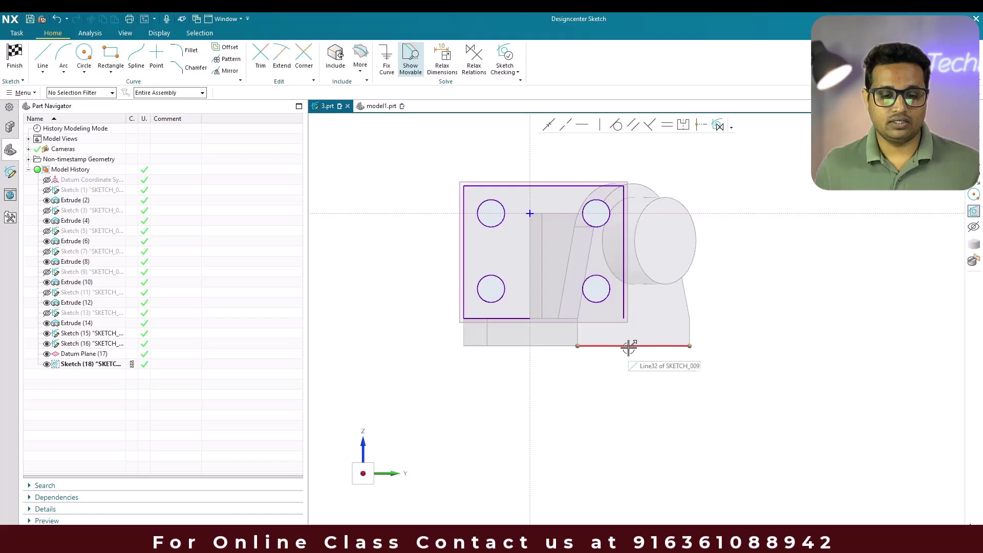
pyautogui.click(649, 345)
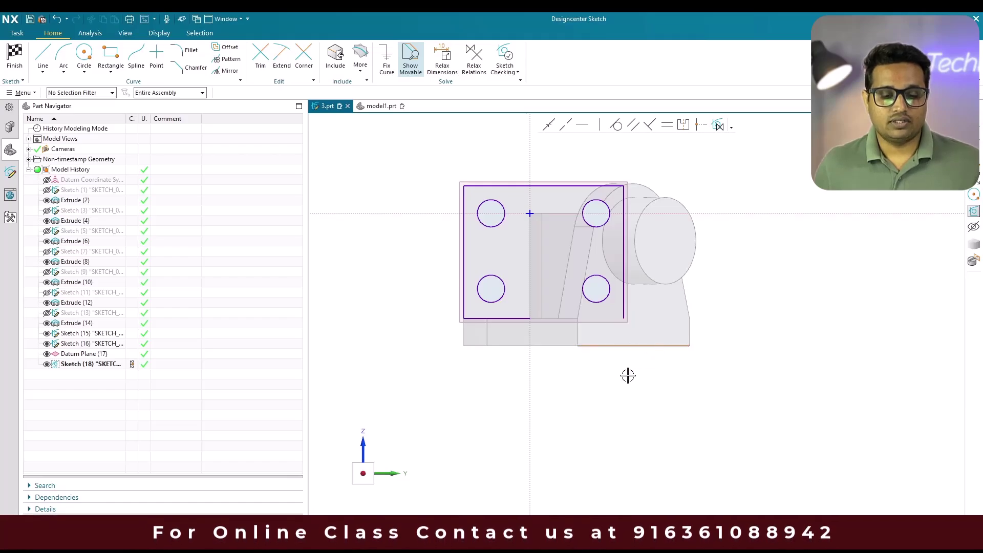
pyautogui.click(634, 347)
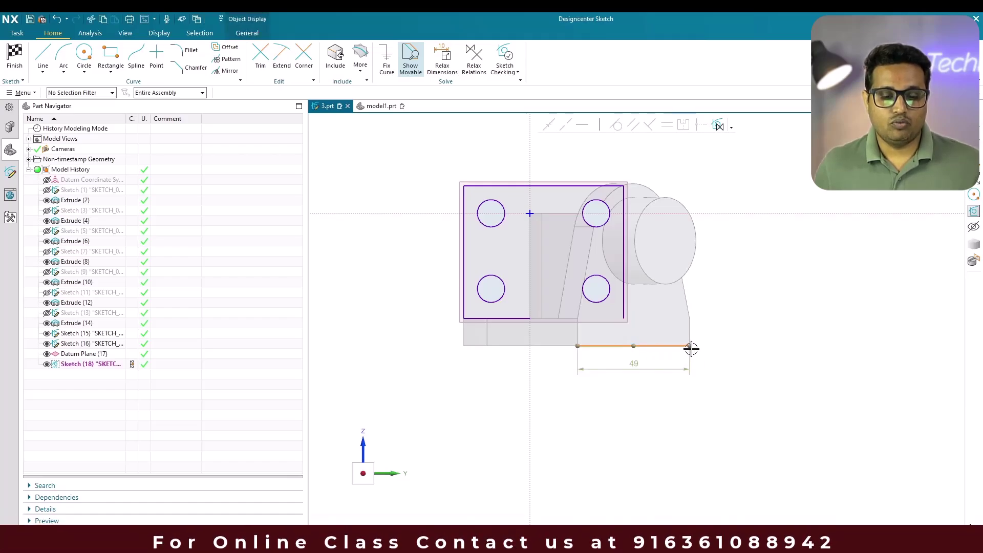
pyautogui.moveTo(705, 347); pyautogui.dragTo(797, 336)
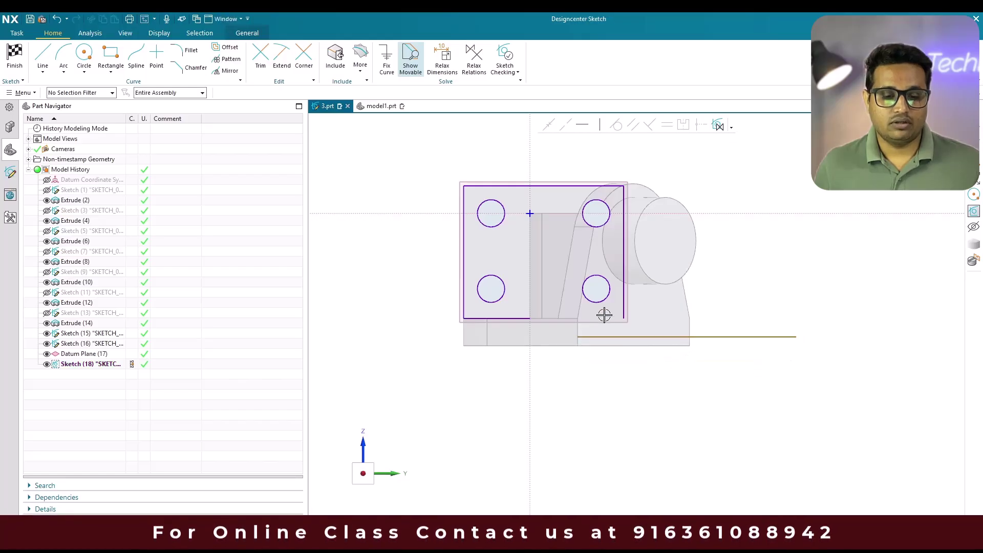
pyautogui.click(624, 309)
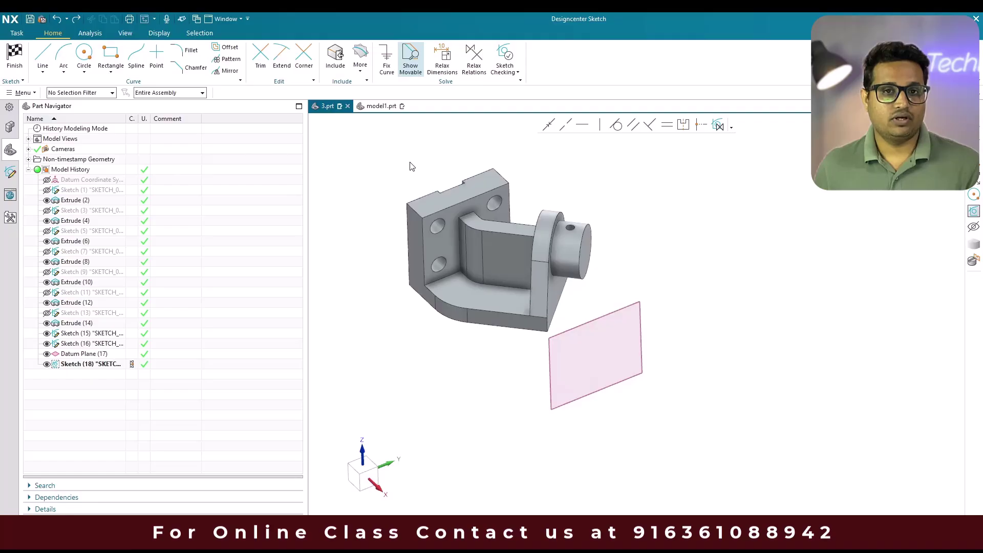
# - Finish the sketch and create a datum plane offset 42 mm above the upper face of the bracket's base
pyautogui.hotkey('ctrl', 'q')
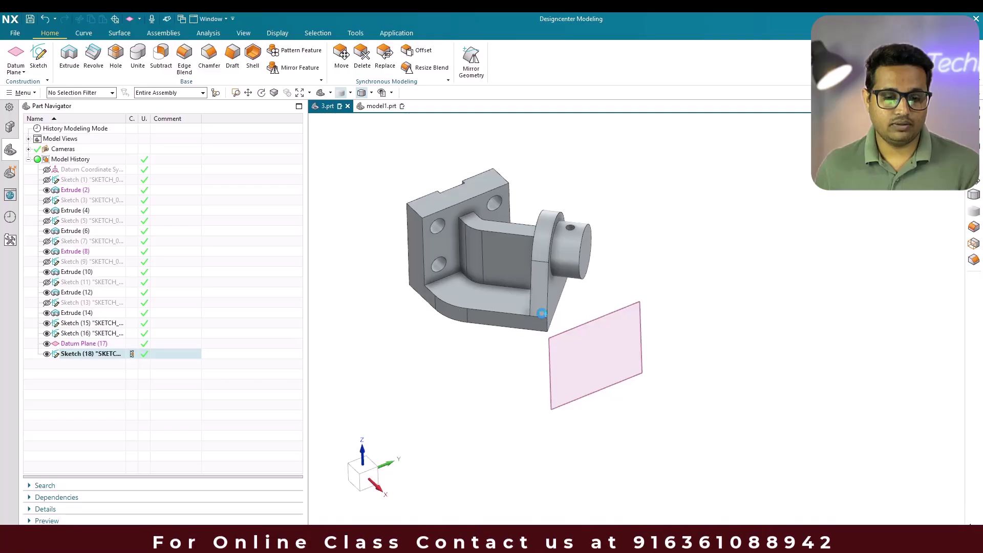
pyautogui.scroll(3, 572, 245)
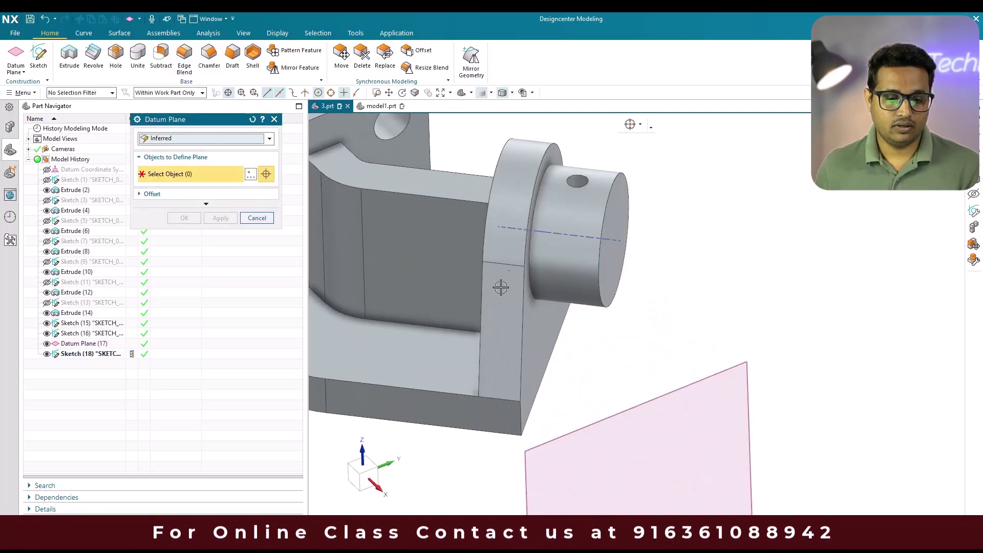
pyautogui.click(449, 365)
pyautogui.scroll(-3, 460, 190)
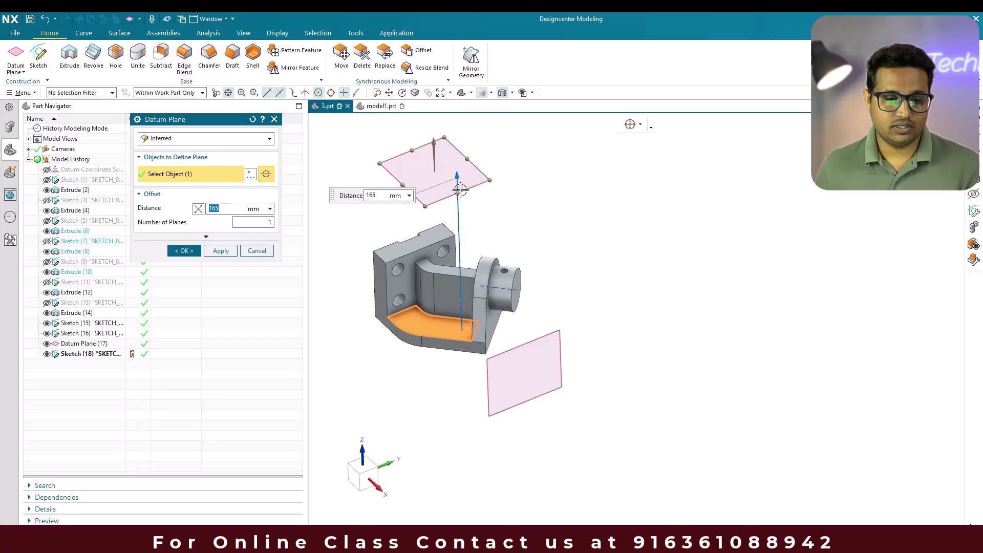
pyautogui.moveTo(457, 180); pyautogui.dragTo(606, 309)
pyautogui.scroll(4, 574, 307)
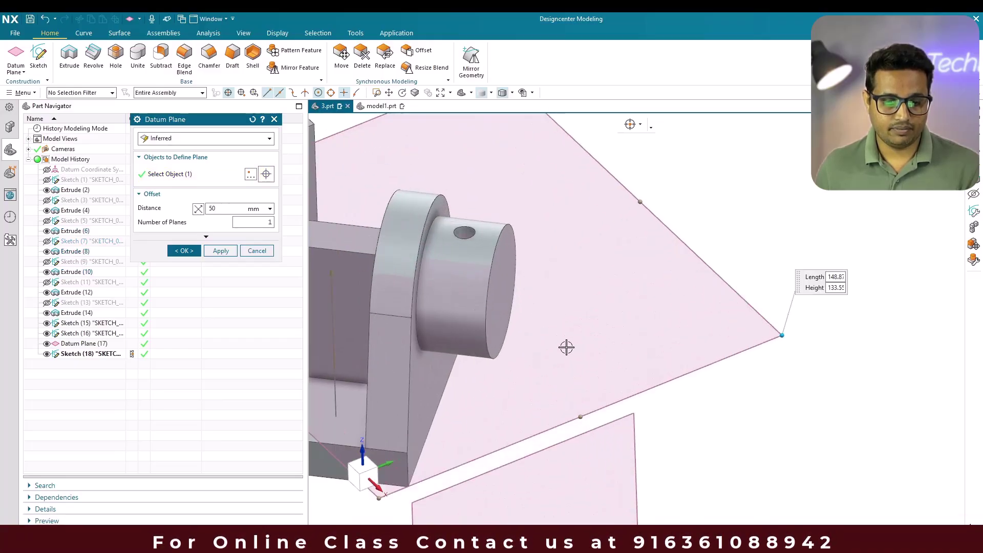
pyautogui.scroll(-3, 533, 327)
pyautogui.moveTo(506, 297); pyautogui.dragTo(505, 301)
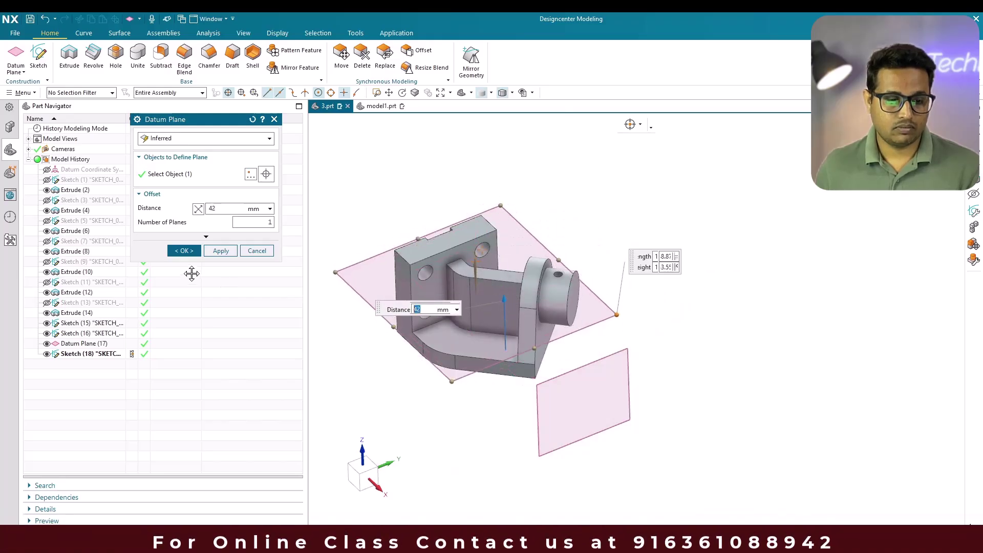
pyautogui.click(184, 251)
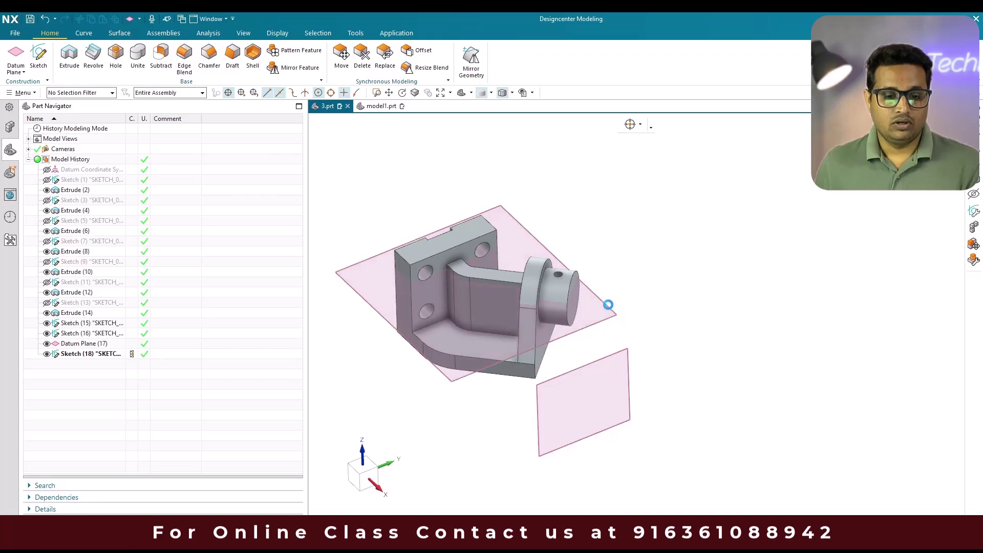
pyautogui.scroll(2, 608, 305)
pyautogui.scroll(1, 608, 305)
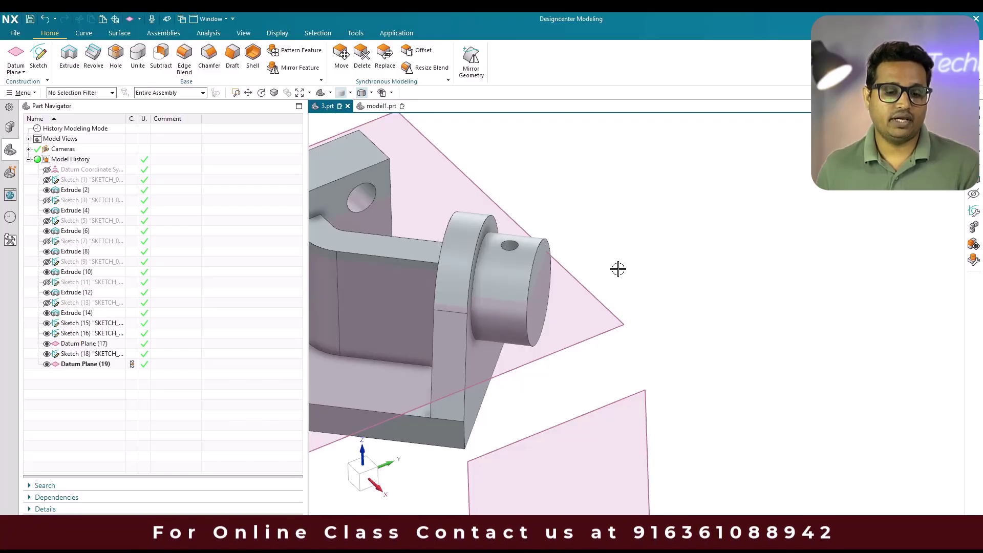
pyautogui.scroll(-3, 630, 217)
pyautogui.scroll(4, 595, 235)
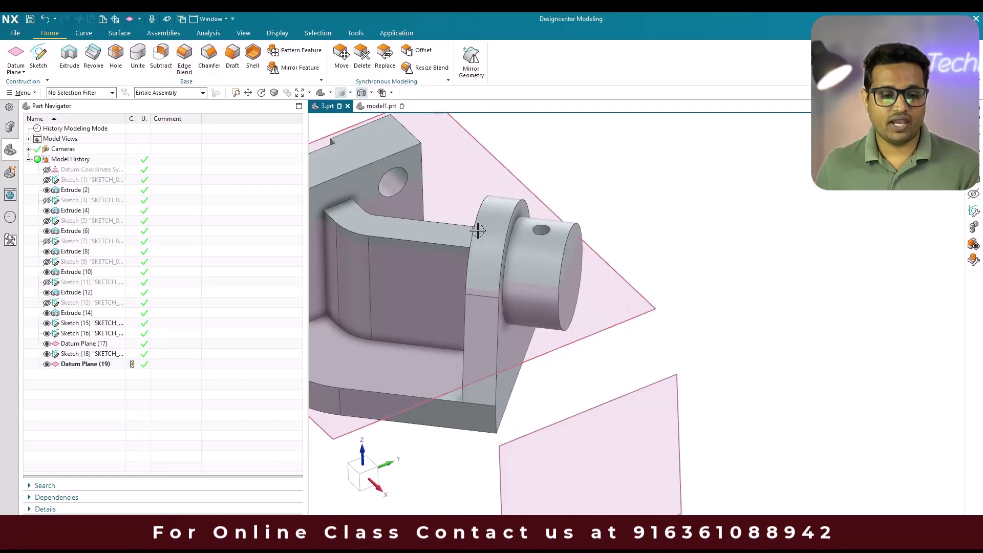
pyautogui.scroll(5, 551, 272)
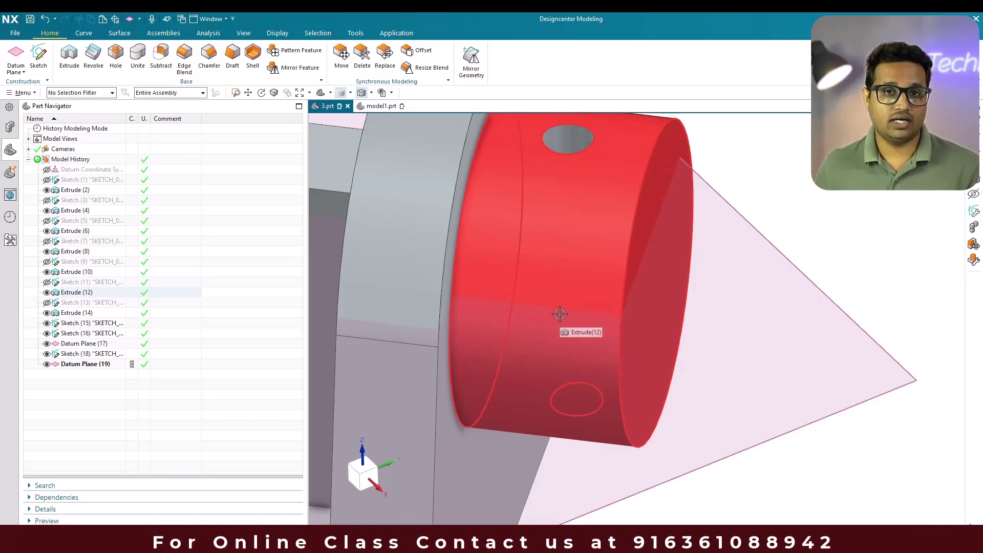
# - Start a new sketch on the horizontal datum plane that cuts through the bracket's boss
pyautogui.scroll(-3, 569, 310)
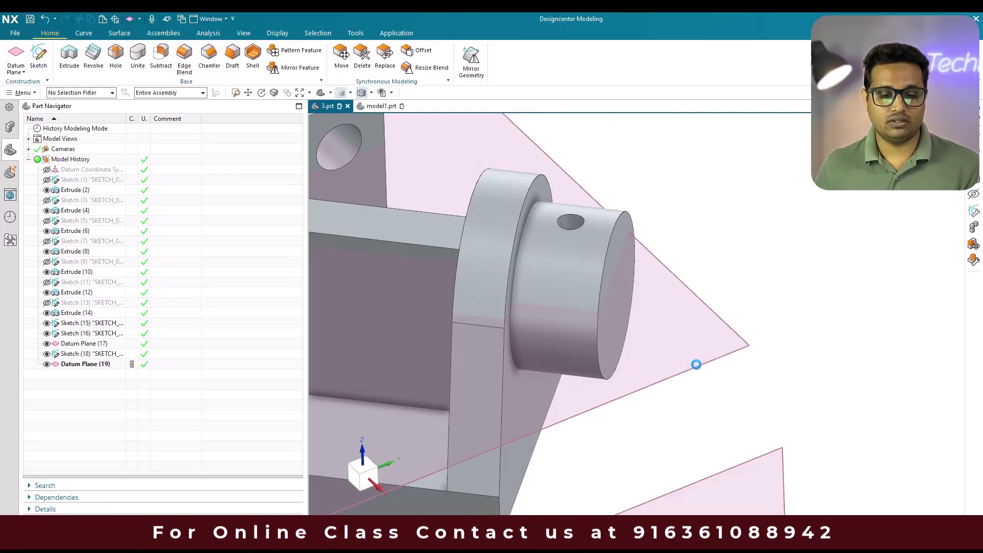
pyautogui.click(695, 363)
pyautogui.middleClick(728, 278)
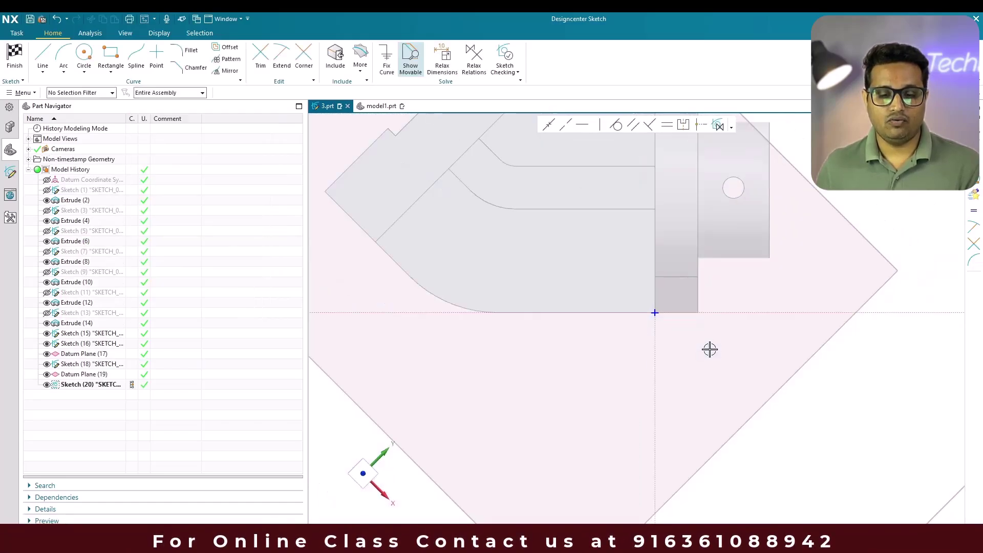
pyautogui.moveTo(709, 349)
pyautogui.mouseDown(button='middle')
pyautogui.moveTo(707, 294)
pyautogui.moveTo(696, 329)
pyautogui.moveTo(582, 412)
pyautogui.mouseUp(button='middle')
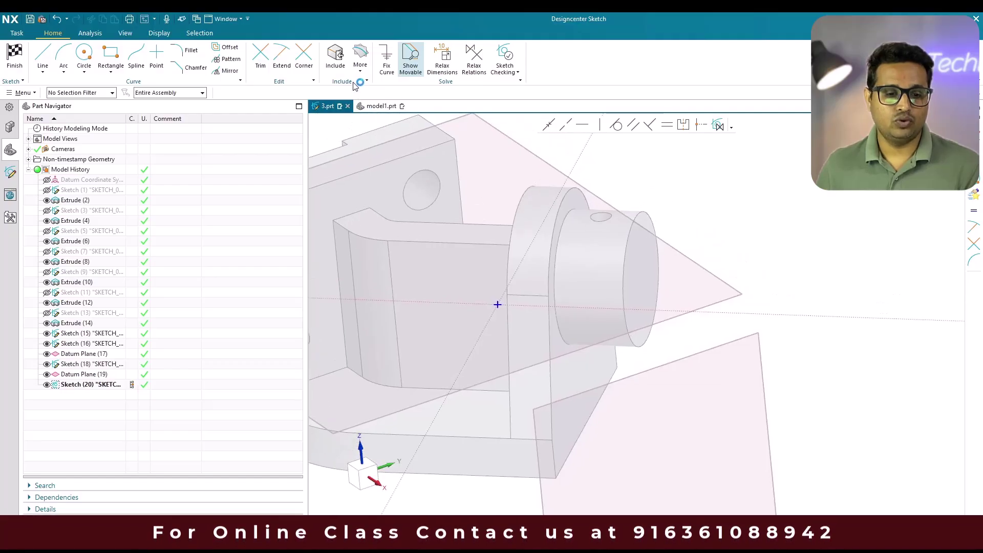
# - Start an Intersection Curve with the Single Face rule and select the boss's cylindrical face and its flat end face
pyautogui.click(360, 59)
pyautogui.click(372, 120)
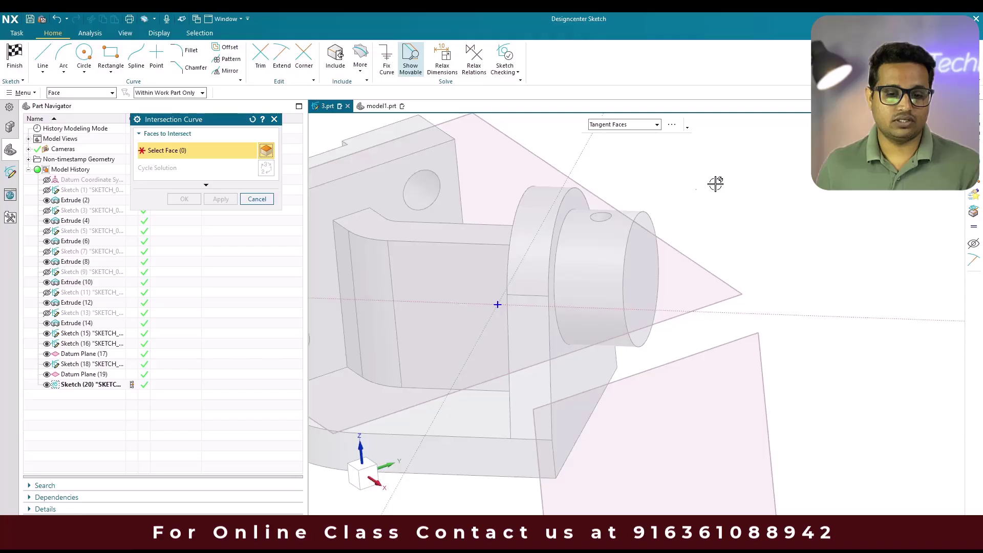
pyautogui.click(616, 125)
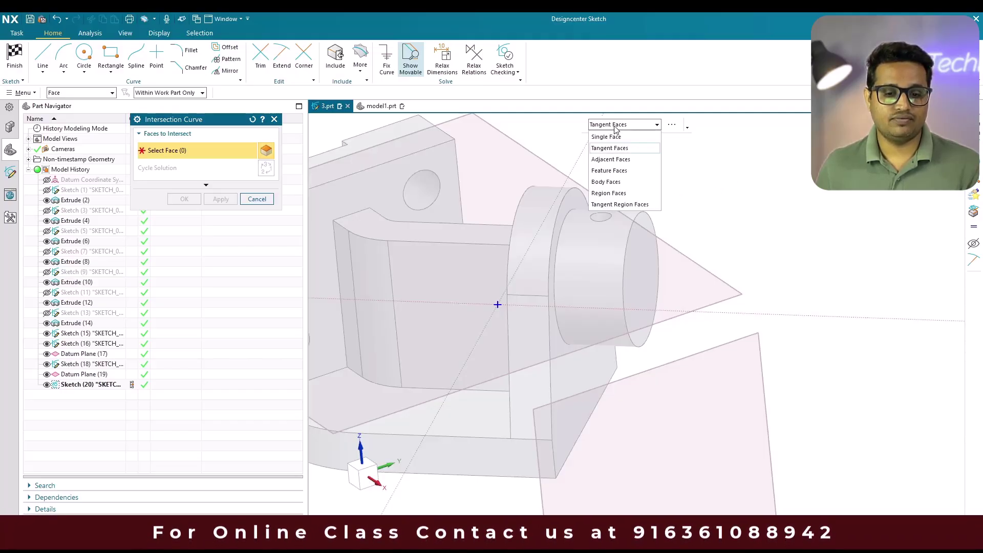
pyautogui.click(610, 136)
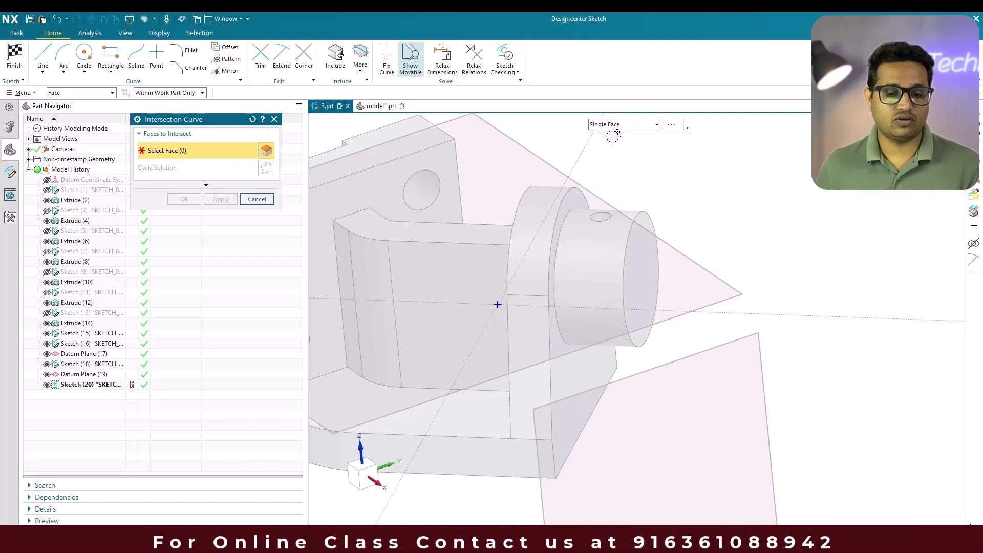
pyautogui.click(596, 256)
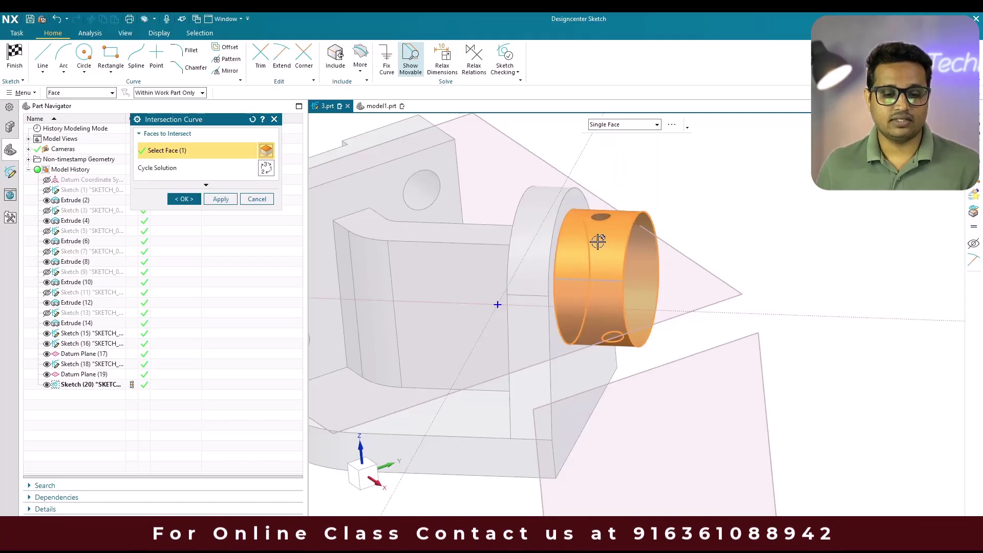
pyautogui.click(639, 274)
pyautogui.scroll(3, 641, 271)
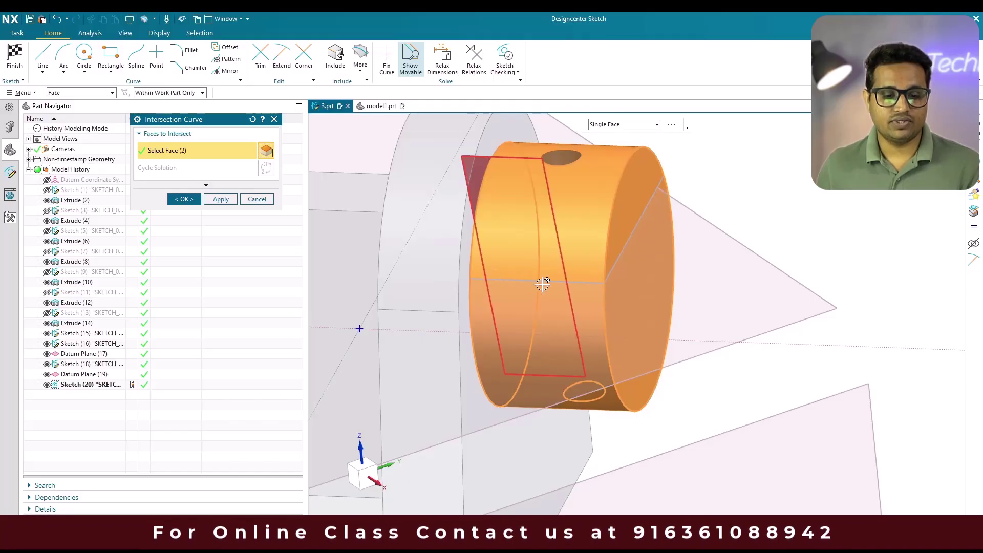
# - Add the upright support's boss-side flat face and rounded outer face to the selection, and create the intersection curves
pyautogui.click(467, 276)
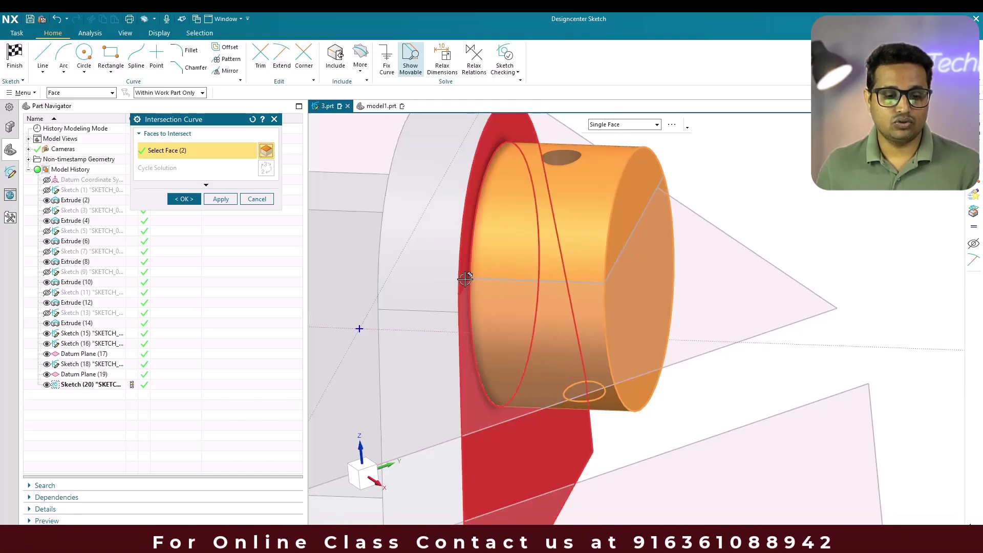
pyautogui.click(435, 285)
pyautogui.scroll(-2, 577, 244)
pyautogui.click(434, 260)
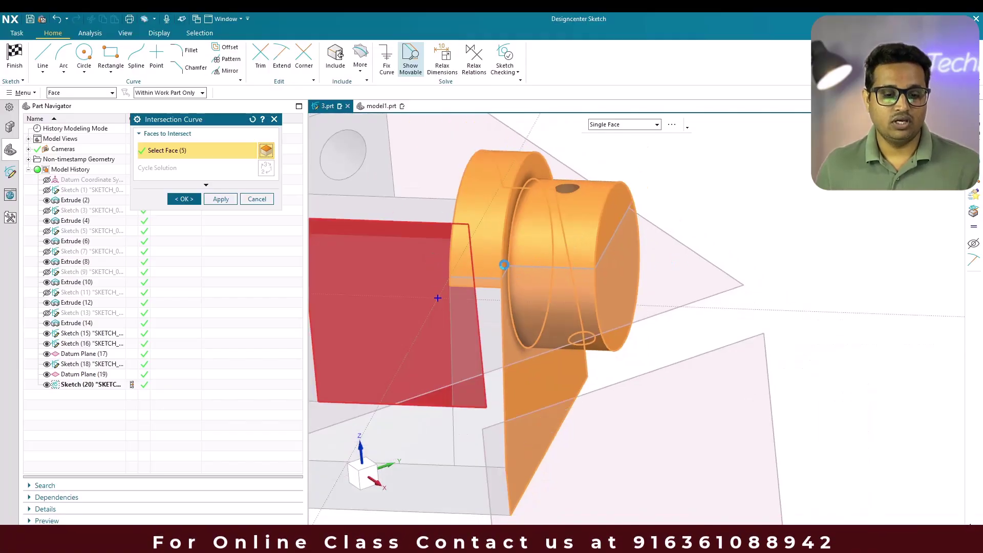
pyautogui.scroll(2, 488, 271)
pyautogui.keyDown('shift'); pyautogui.click(467, 285); pyautogui.keyUp('shift')
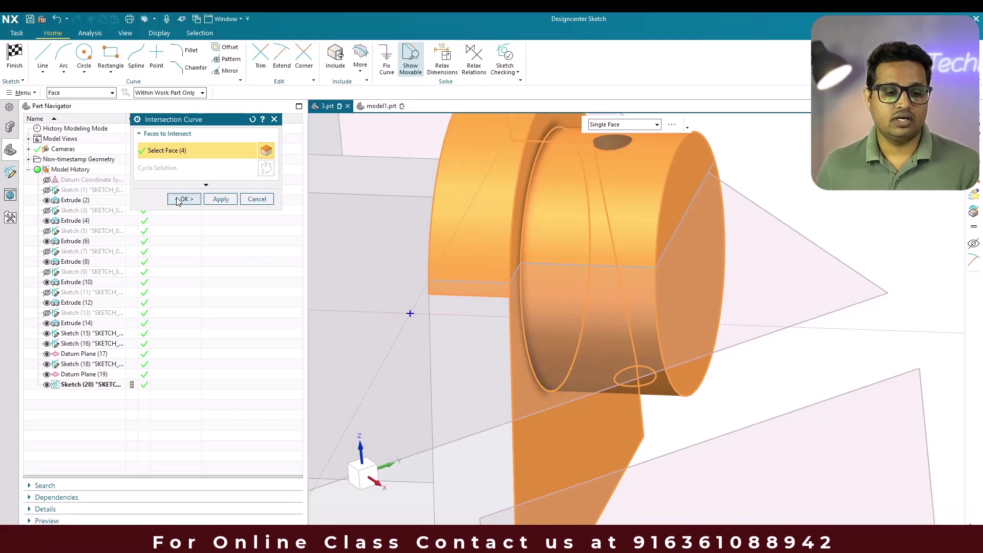
pyautogui.click(179, 199)
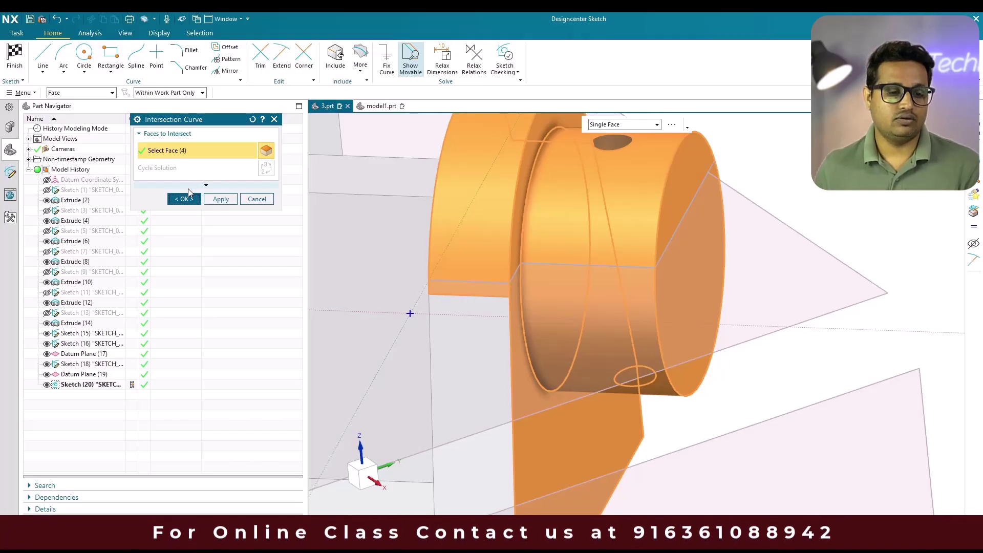
pyautogui.click(189, 186)
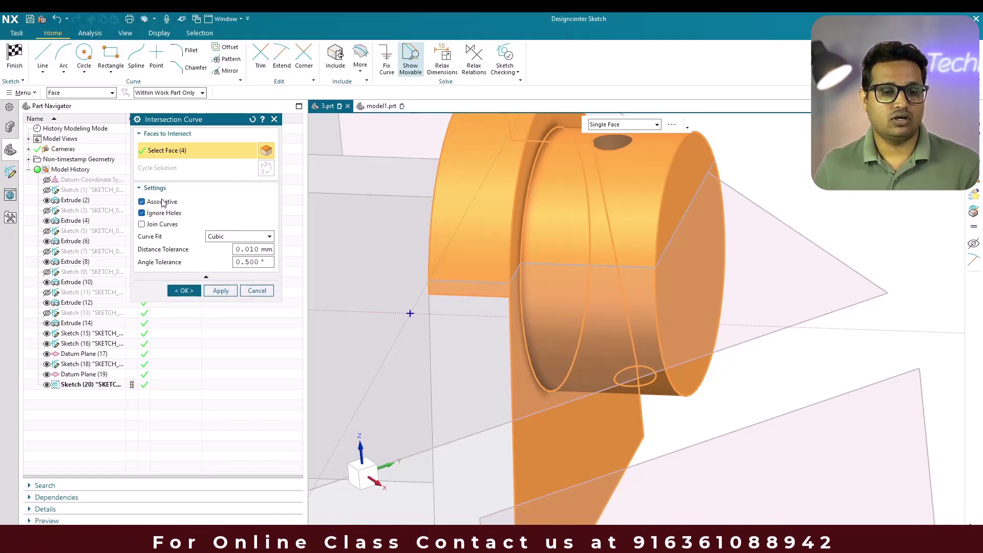
pyautogui.click(184, 291)
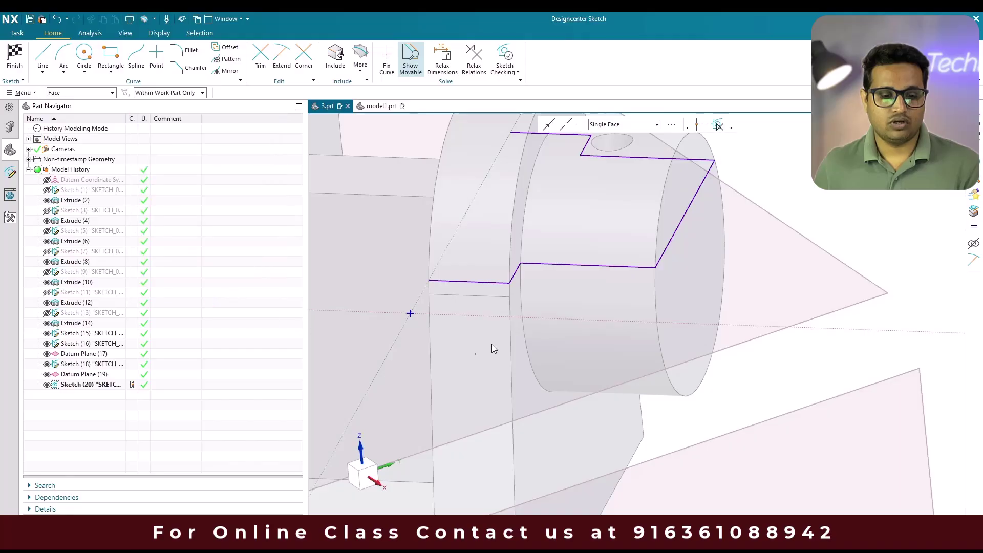
pyautogui.moveTo(581, 193)
pyautogui.mouseDown(button='middle')
pyautogui.moveTo(570, 213)
pyautogui.moveTo(526, 222)
pyautogui.moveTo(534, 240)
pyautogui.moveTo(520, 326)
pyautogui.mouseUp(button='middle')
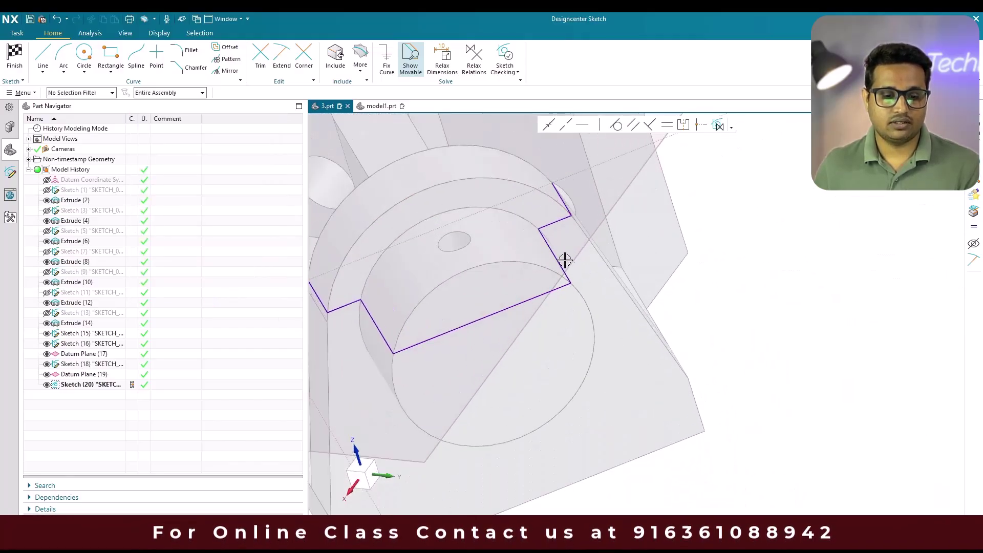
pyautogui.scroll(-5, 570, 228)
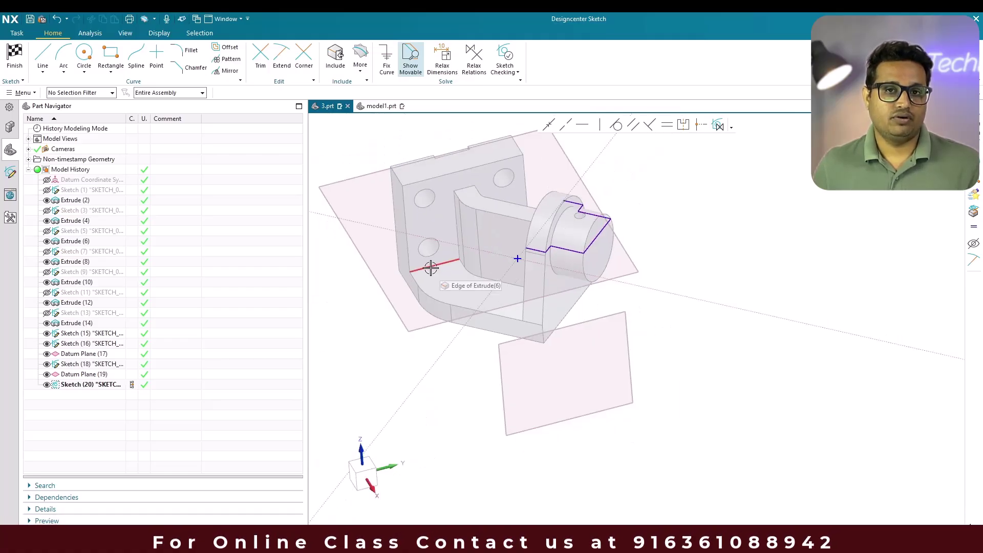
pyautogui.click(359, 73)
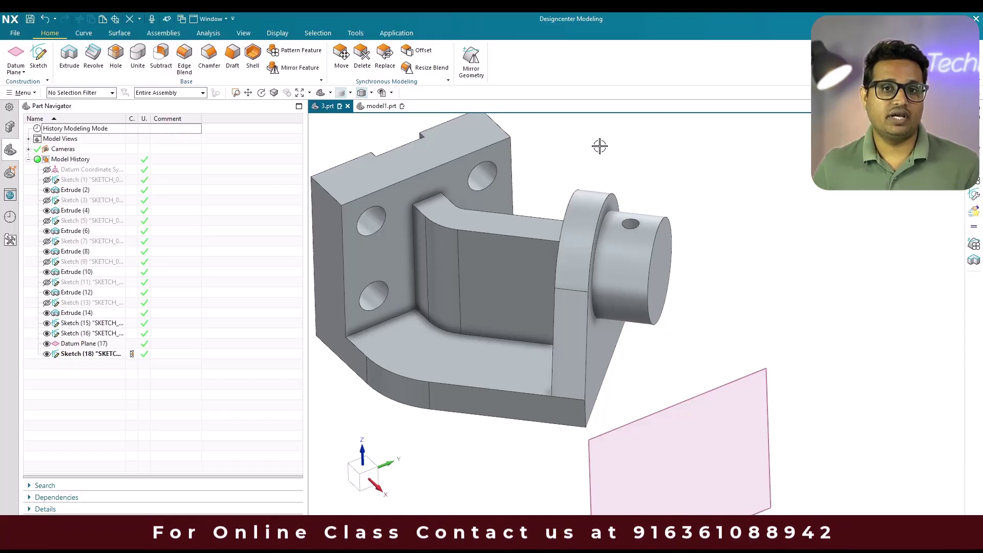
# - Start a new sketch on the top face of the bracket's back plate
pyautogui.scroll(-3, 599, 146)
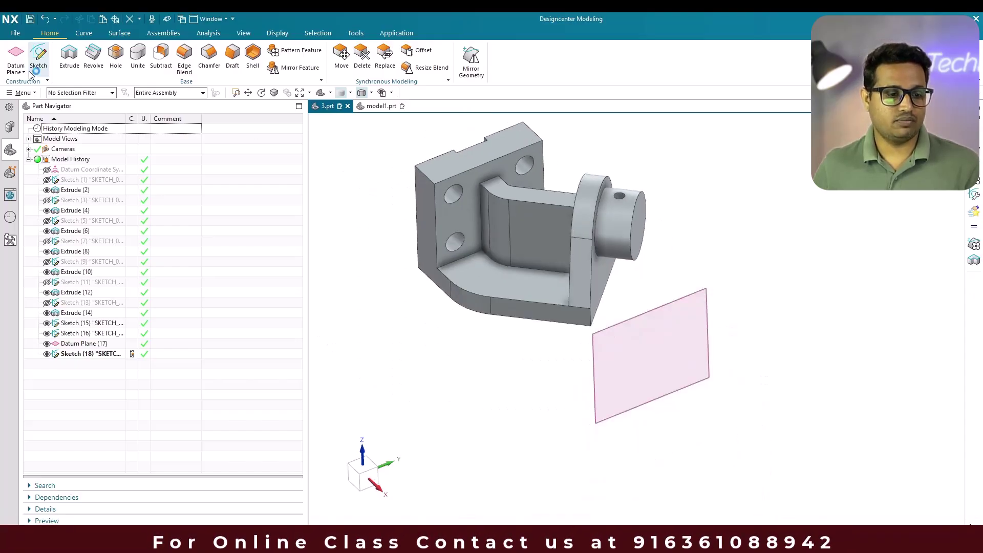
pyautogui.click(16, 58)
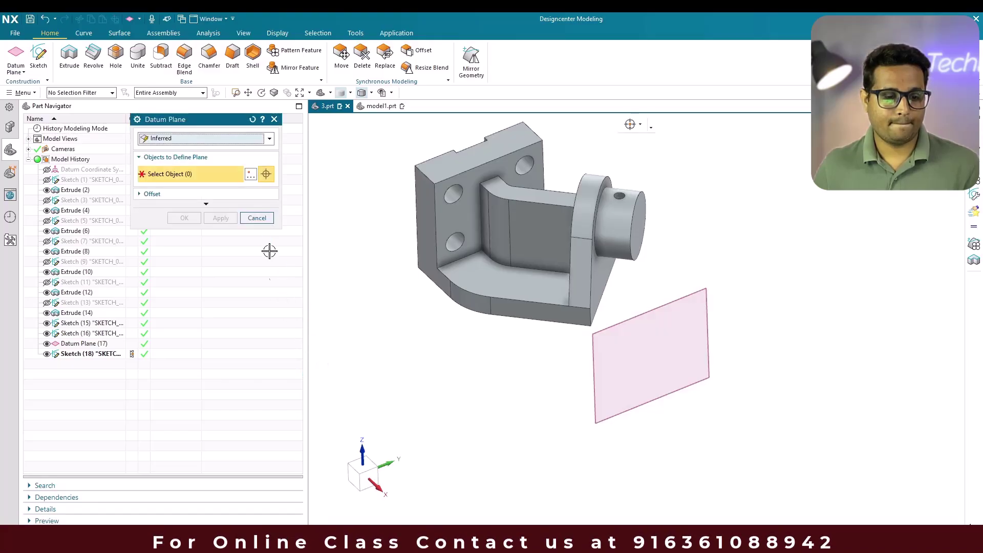
pyautogui.click(42, 55)
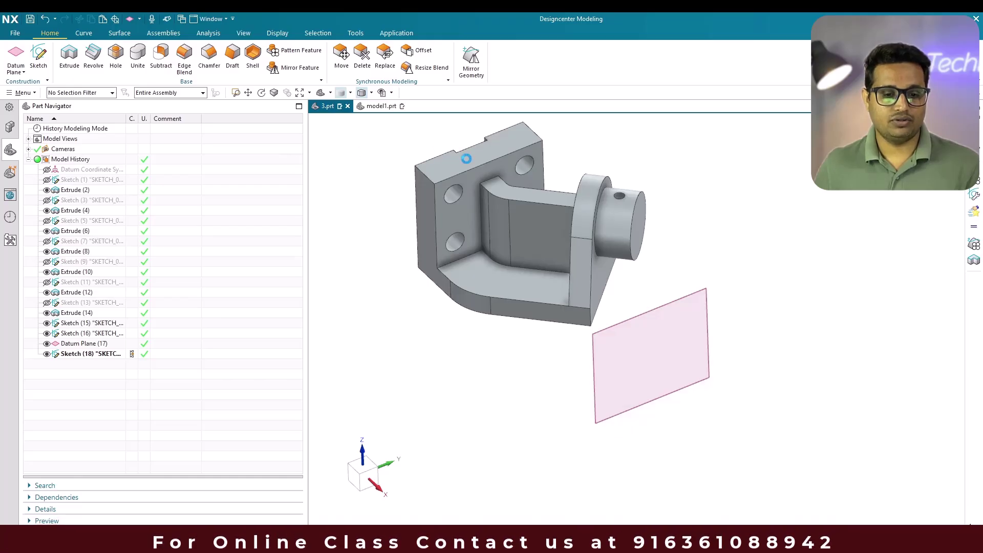
pyautogui.click(450, 167)
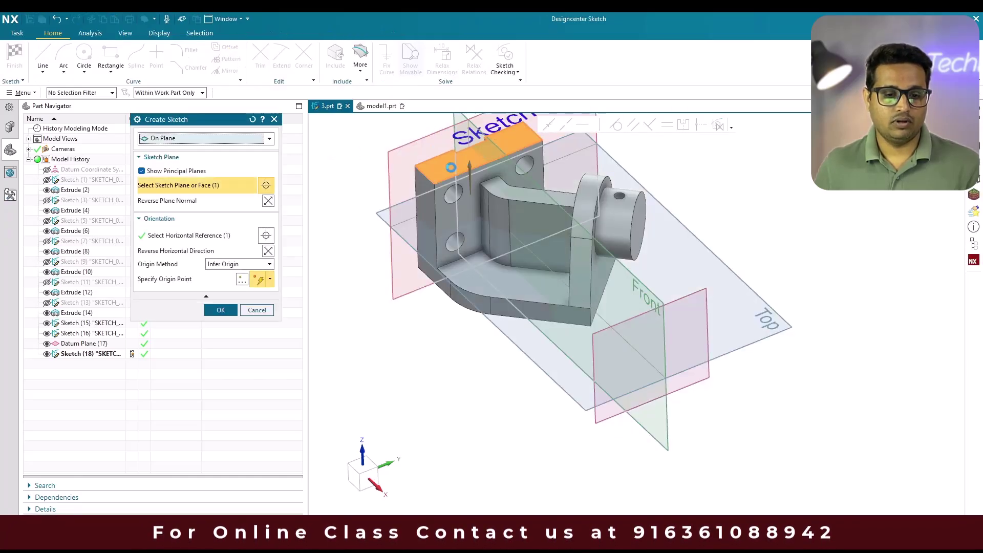
pyautogui.middleClick(451, 166)
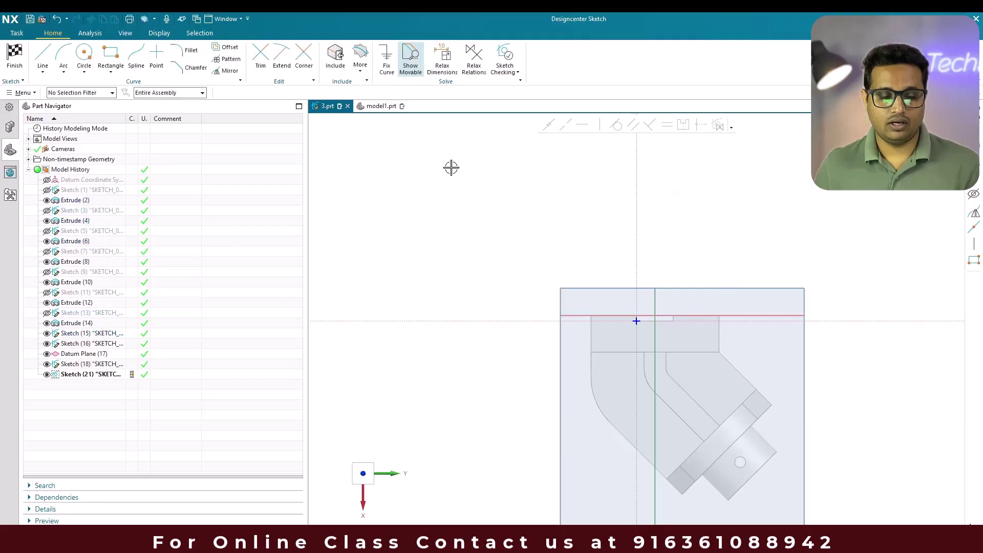
# - Create a Silhouette Curve of the boss's cylindrical face with Along Sketch Plane Direction, using single-face selection
pyautogui.scroll(-3, 465, 172)
pyautogui.scroll(7, 542, 271)
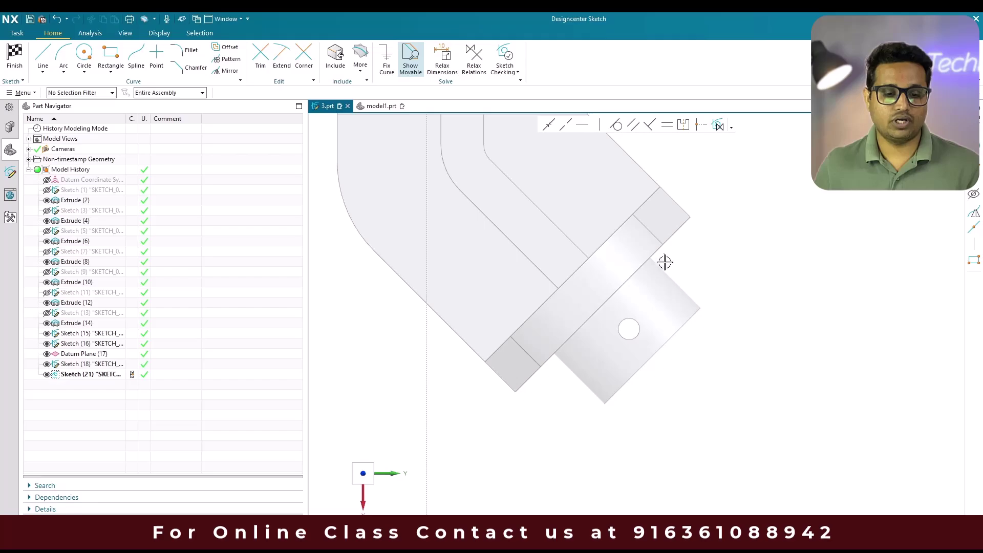
pyautogui.scroll(-2, 556, 243)
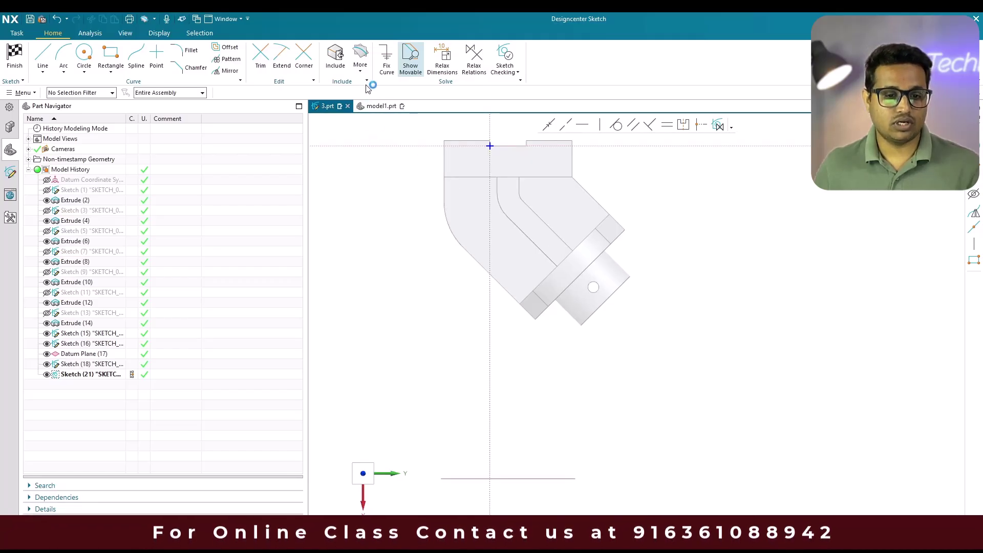
pyautogui.click(363, 69)
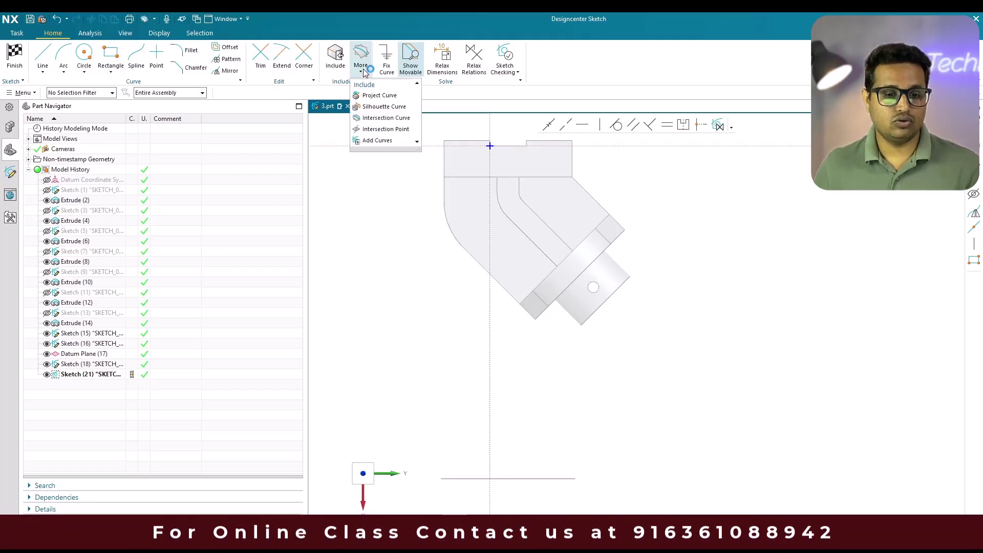
pyautogui.click(385, 106)
pyautogui.scroll(4, 635, 338)
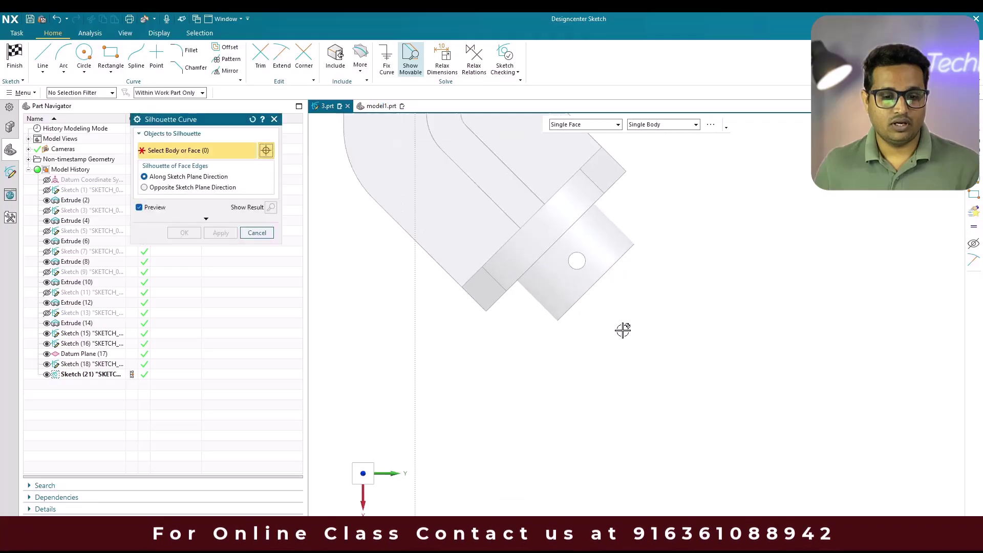
pyautogui.click(549, 273)
pyautogui.scroll(2, 607, 222)
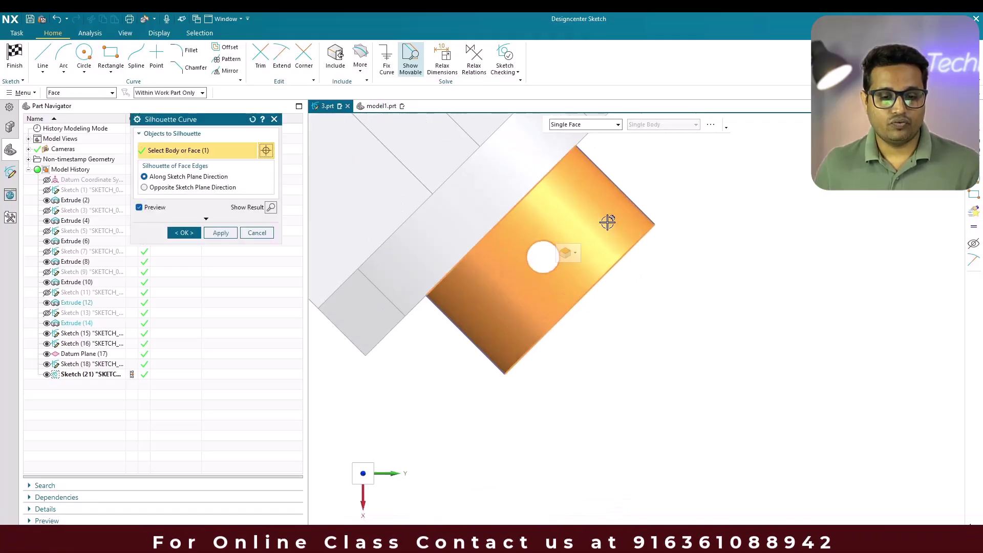
pyautogui.moveTo(610, 226); pyautogui.dragTo(604, 204, button='middle')
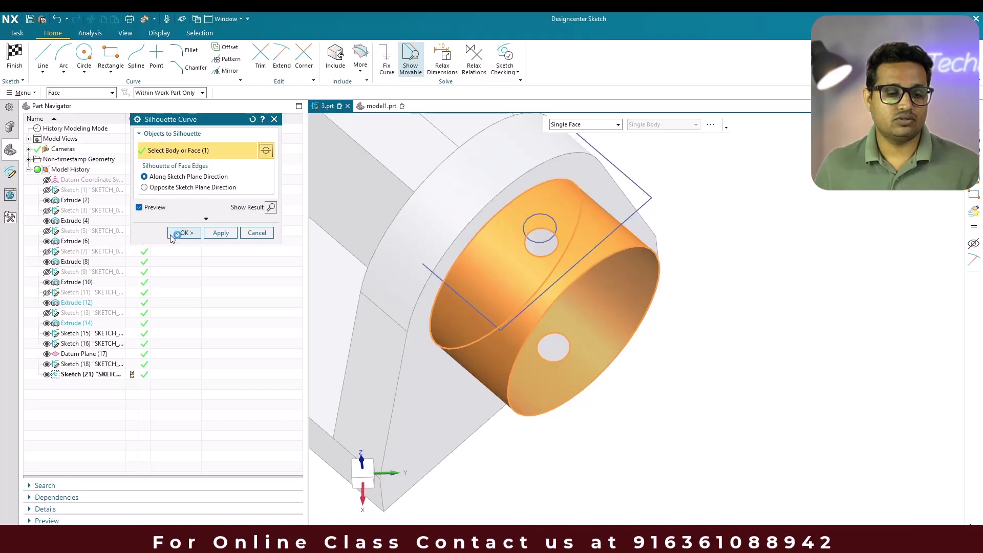
pyautogui.click(176, 233)
pyautogui.moveTo(492, 272); pyautogui.dragTo(551, 279, button='middle')
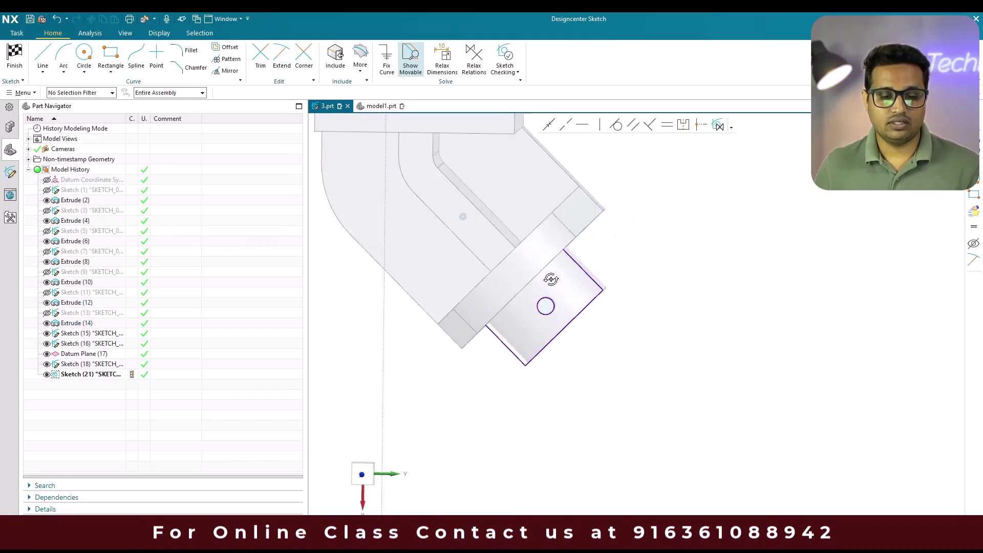
pyautogui.scroll(4, 589, 271)
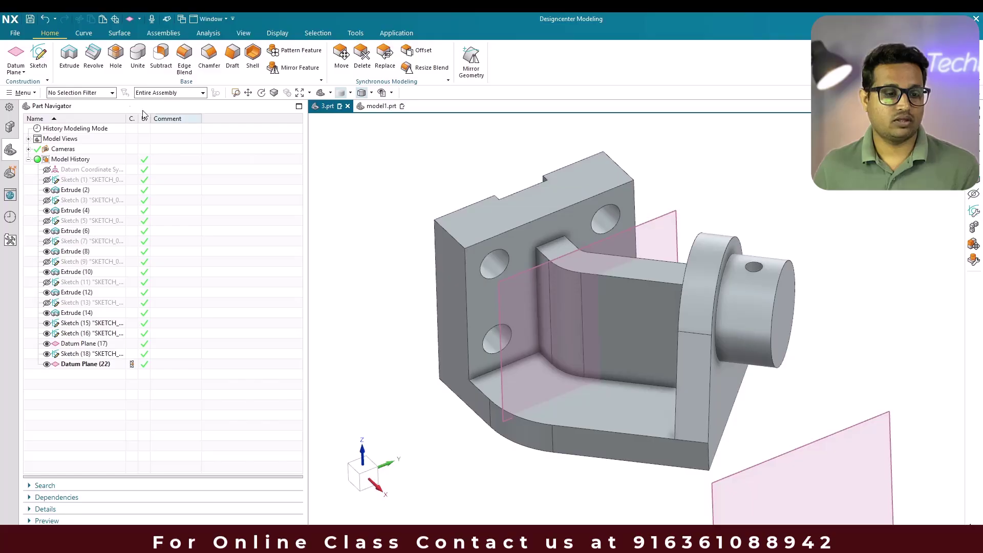
# - Start a new sketch on the vertical datum plane that cuts through the curved rib
pyautogui.click(37, 58)
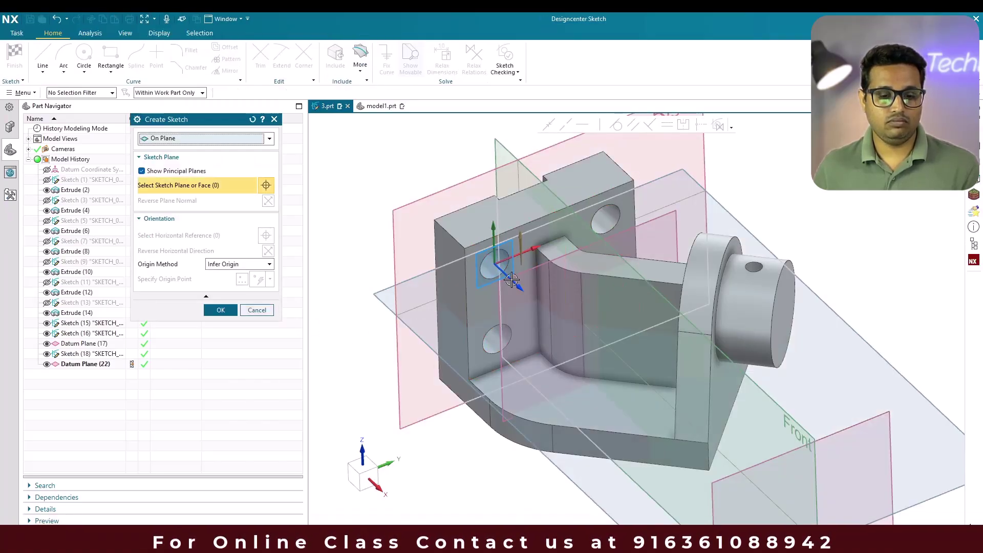
pyautogui.click(596, 254)
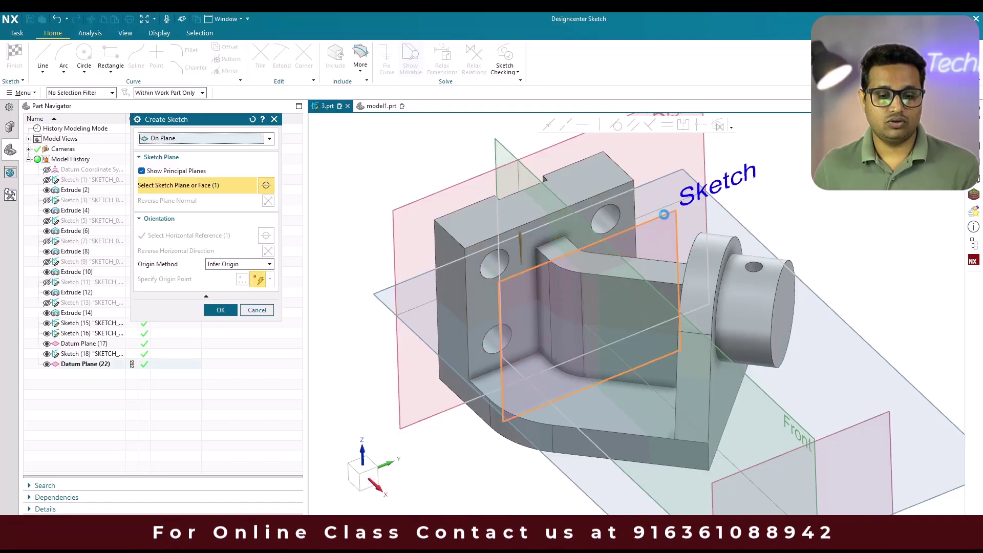
pyautogui.middleClick(596, 254)
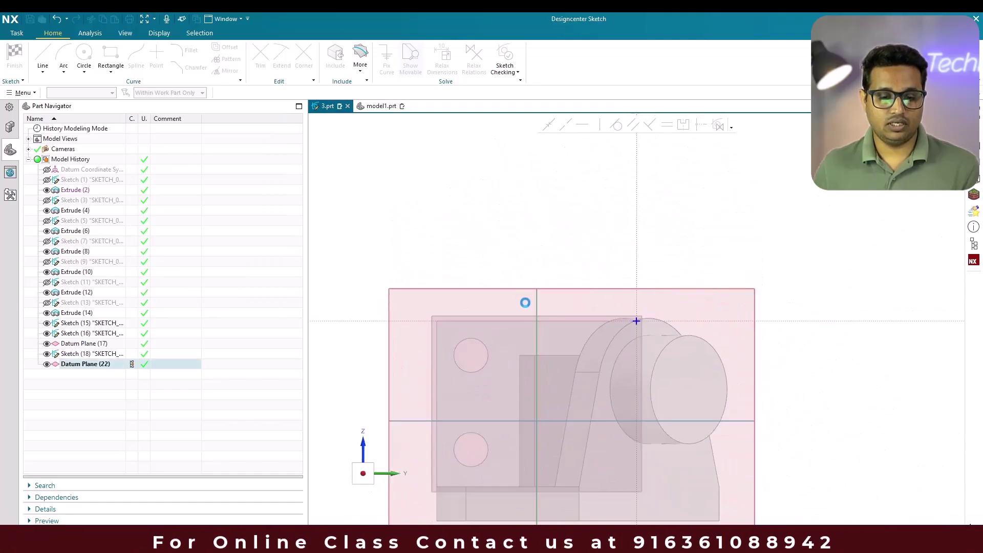
# - Create an Intersection Point between the sketch plane and the straight upper front edge of the curved rib
pyautogui.moveTo(523, 298); pyautogui.dragTo(536, 333, button='middle')
pyautogui.scroll(-1, 536, 333)
pyautogui.scroll(7, 542, 384)
pyautogui.scroll(-4, 608, 279)
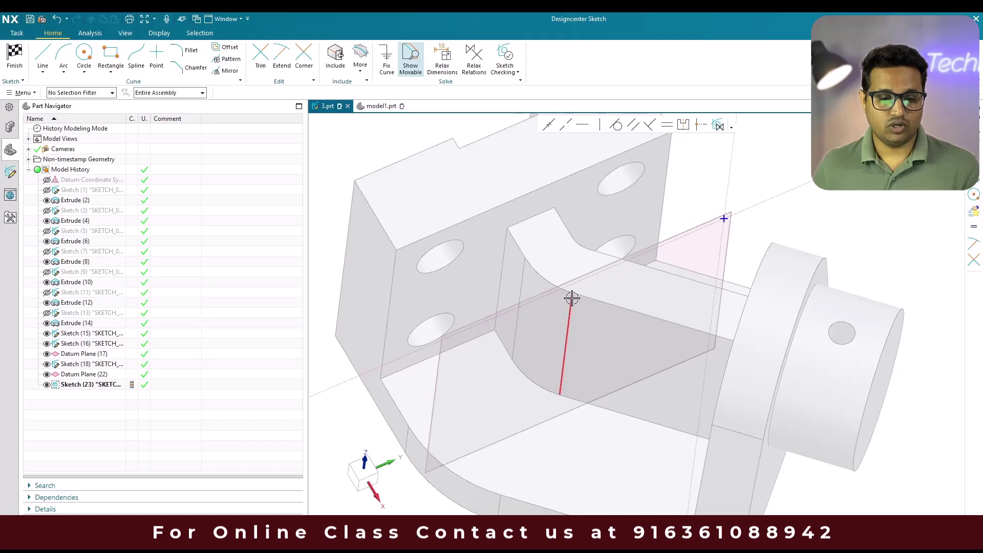
pyautogui.scroll(3, 592, 304)
pyautogui.moveTo(573, 289)
pyautogui.mouseDown(button='middle')
pyautogui.moveTo(584, 311)
pyautogui.moveTo(570, 283)
pyautogui.mouseUp(button='middle')
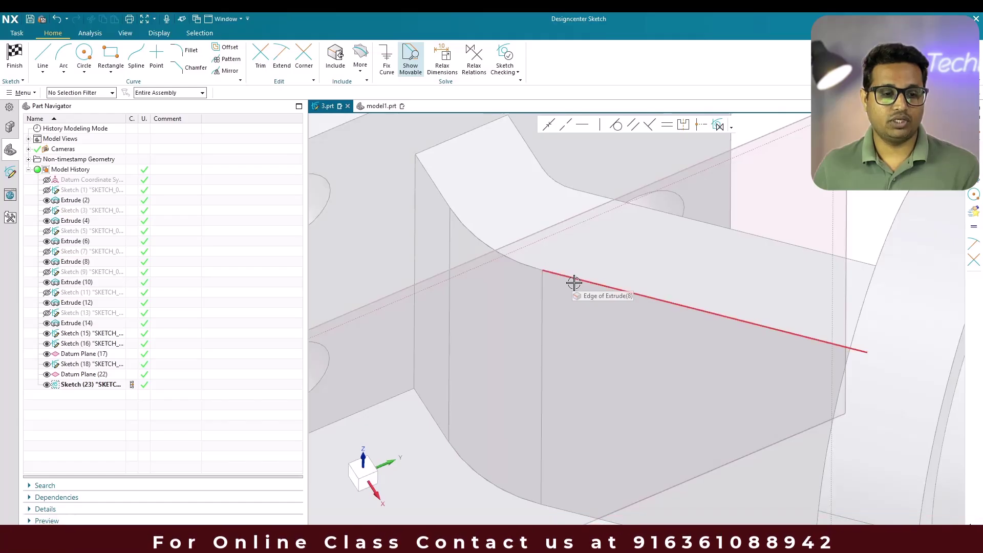
pyautogui.scroll(-2, 574, 282)
pyautogui.click(360, 57)
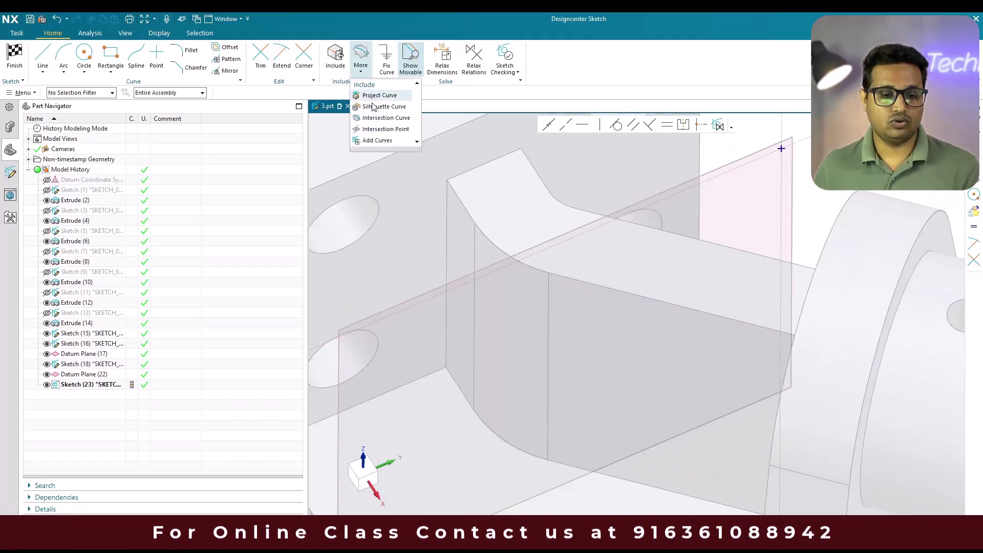
pyautogui.click(385, 129)
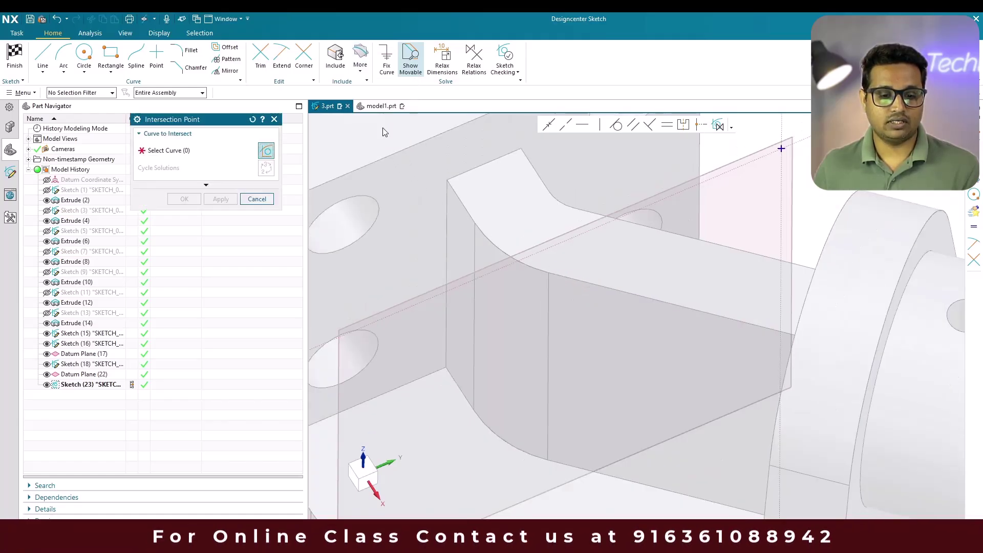
pyautogui.click(584, 287)
pyautogui.scroll(3, 590, 289)
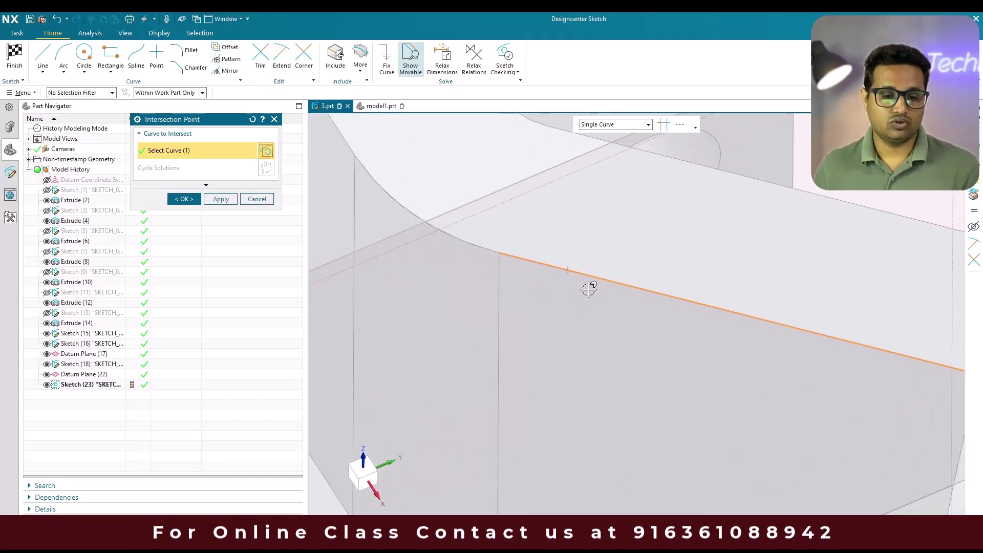
pyautogui.click(184, 198)
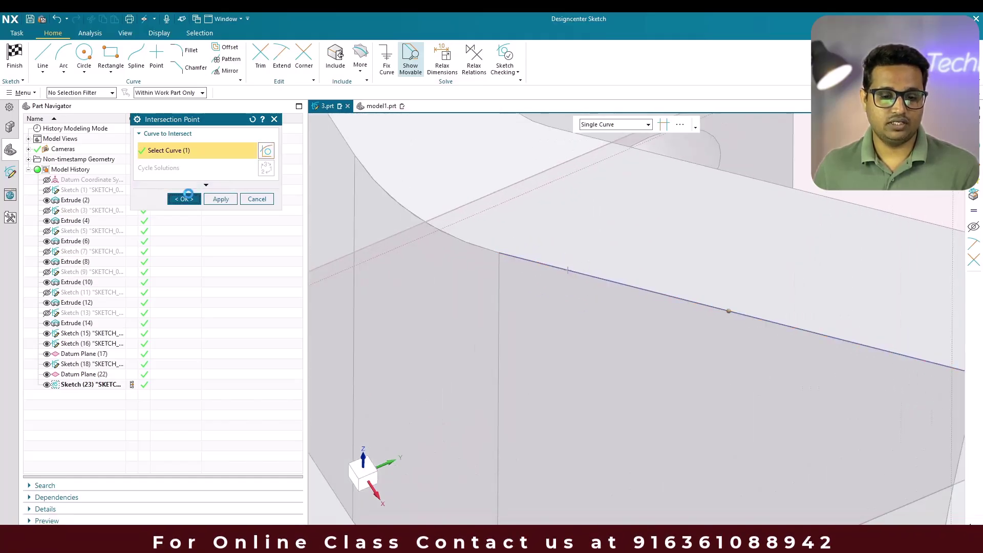